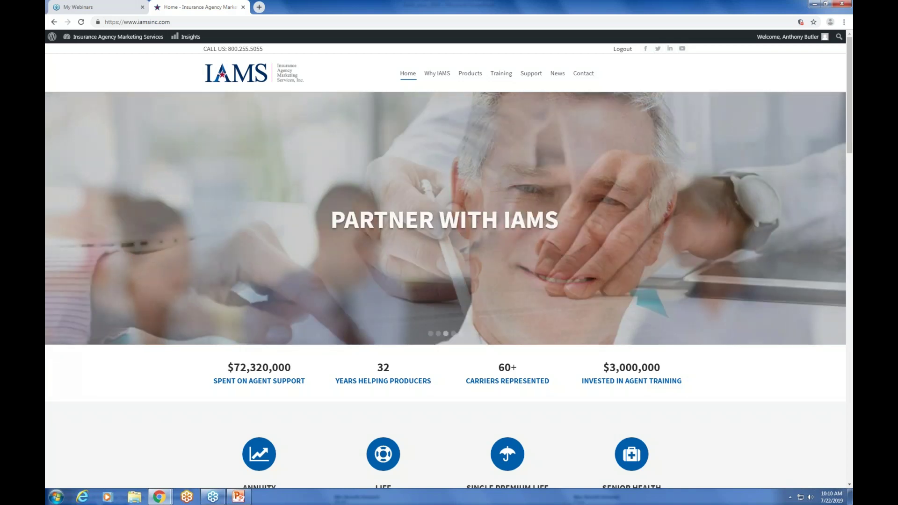
Open the Life products page and its Quote Request form
{"action": "mouse_move", "coordinate": [470, 75]}
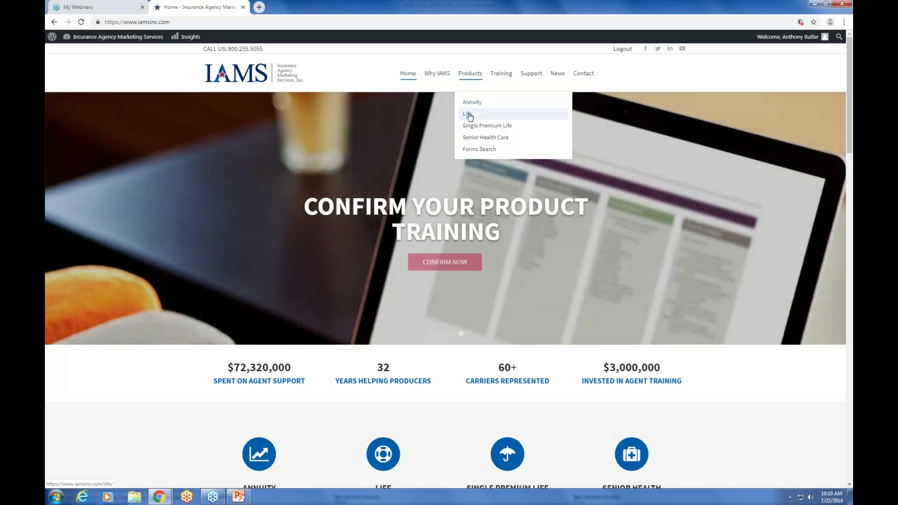
{"action": "left_click", "coordinate": [468, 115]}
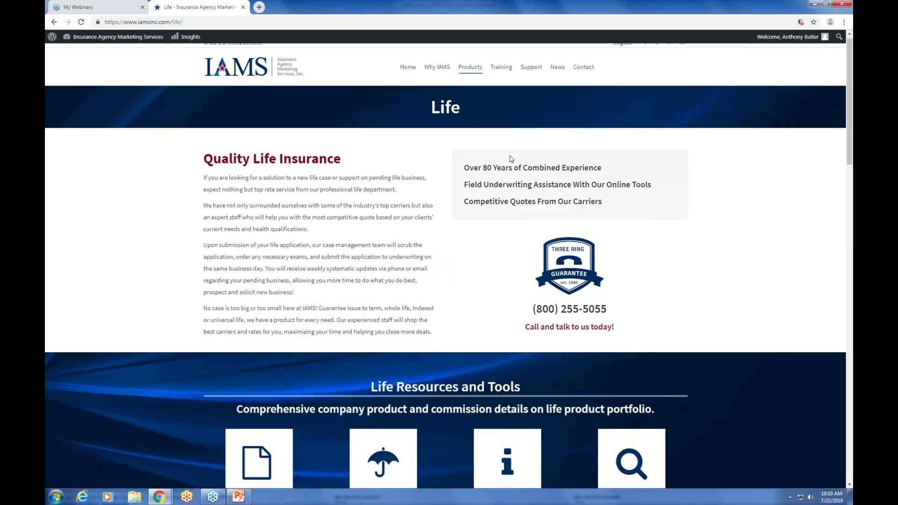
{"action": "scroll", "coordinate": [511, 160], "scroll_direction": "down", "scroll_amount": 4}
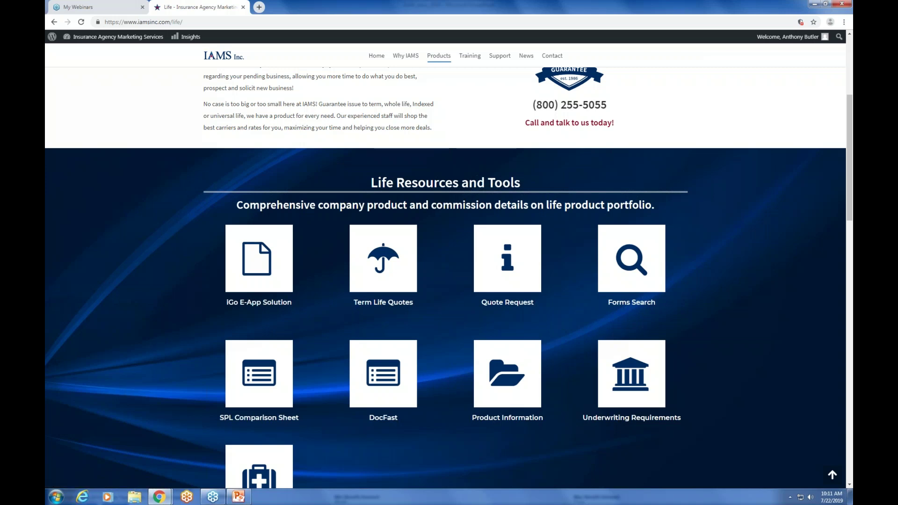
{"action": "left_click", "coordinate": [513, 267]}
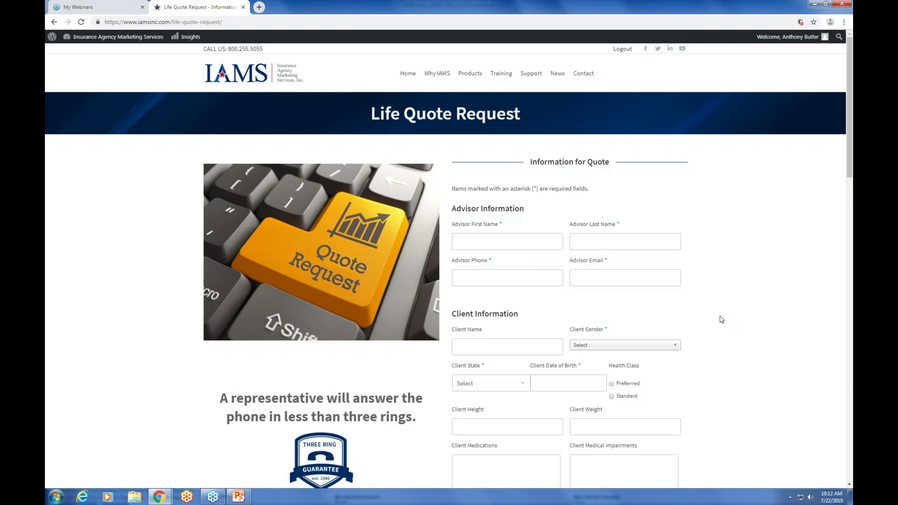
Examine the advisor and client information fields of the Life Quote Request form, including medications and medical impairments
{"action": "scroll", "coordinate": [722, 320], "scroll_direction": "down", "scroll_amount": 3}
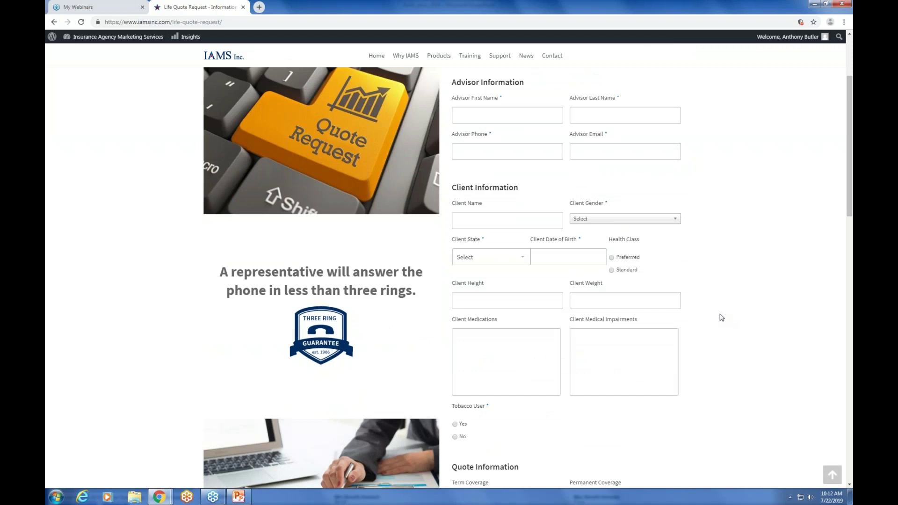
{"action": "scroll", "coordinate": [721, 316], "scroll_direction": "up", "scroll_amount": 3}
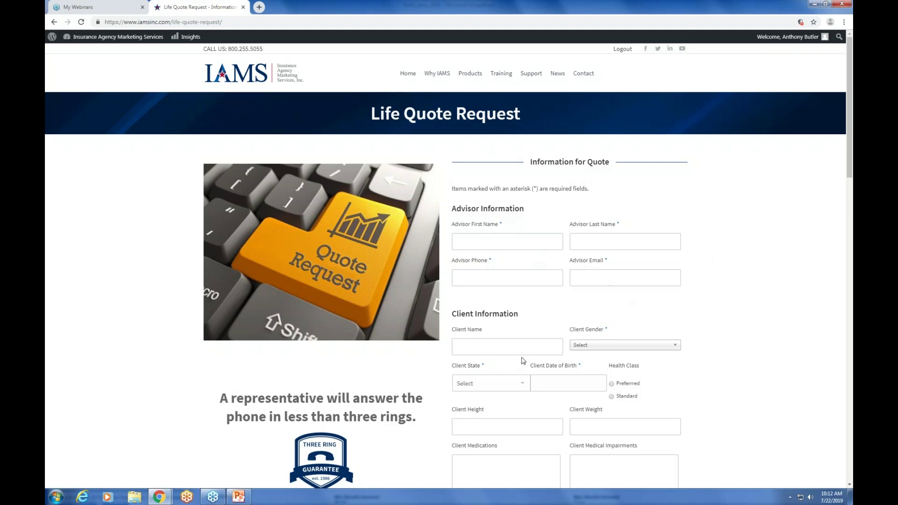
{"action": "scroll", "coordinate": [523, 361], "scroll_direction": "down", "scroll_amount": 2}
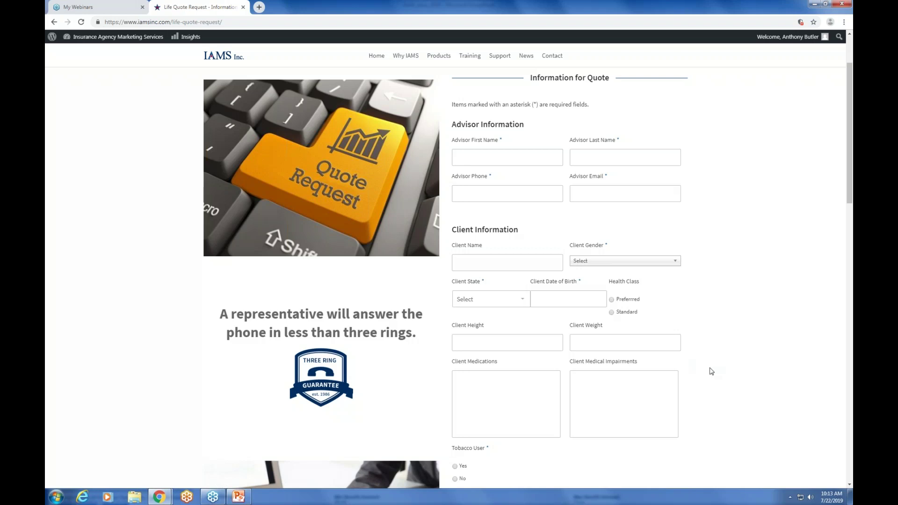
{"action": "scroll", "coordinate": [710, 371], "scroll_direction": "down", "scroll_amount": 1}
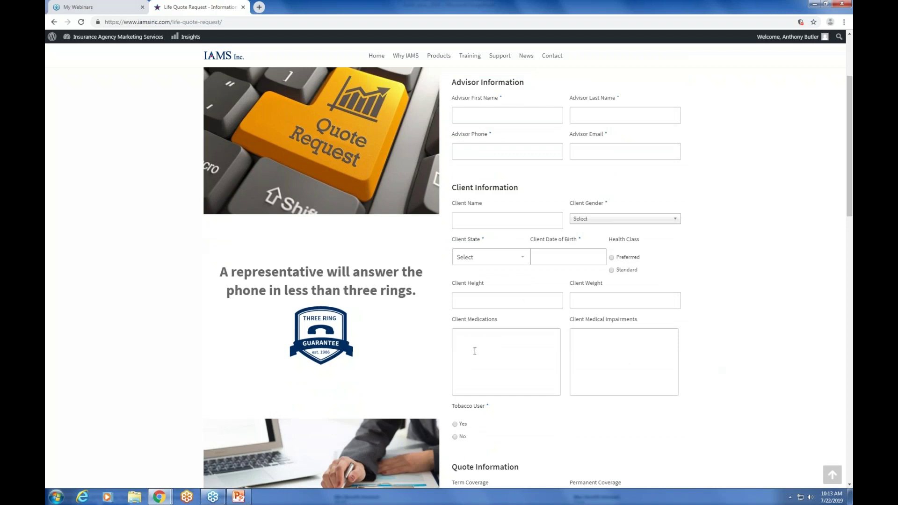
{"action": "left_click", "coordinate": [629, 351]}
{"action": "scroll", "coordinate": [610, 372], "scroll_direction": "down", "scroll_amount": 3}
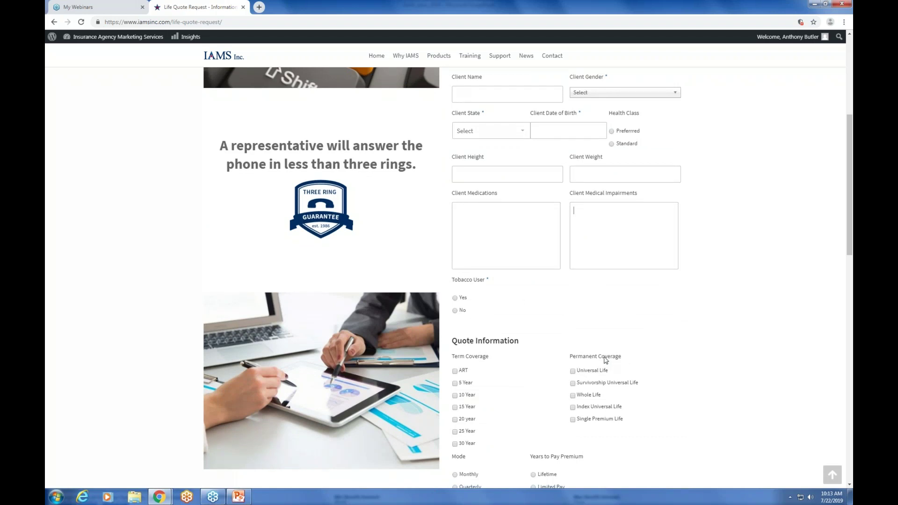
Examine the form's Quote Information section, covering term and permanent coverage, payment mode, death benefit, premium and additional information
{"action": "scroll", "coordinate": [606, 361], "scroll_direction": "down", "scroll_amount": 1}
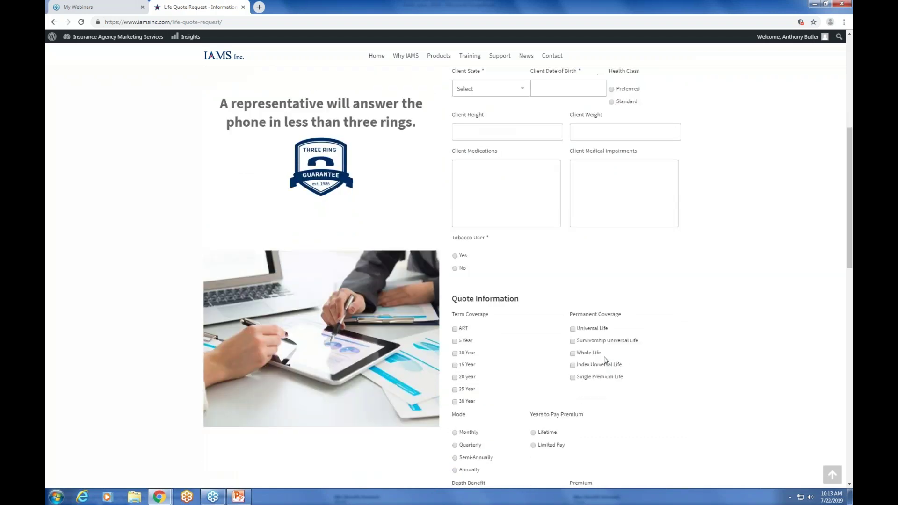
{"action": "scroll", "coordinate": [399, 262], "scroll_direction": "down", "scroll_amount": 2}
{"action": "scroll", "coordinate": [397, 259], "scroll_direction": "down", "scroll_amount": 1}
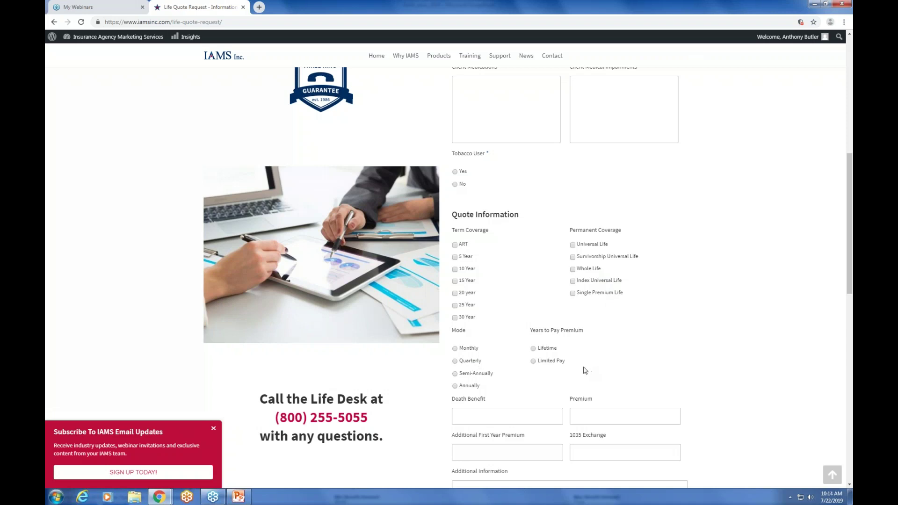
{"action": "scroll", "coordinate": [510, 348], "scroll_direction": "down", "scroll_amount": 2}
{"action": "scroll", "coordinate": [509, 348], "scroll_direction": "down", "scroll_amount": 1}
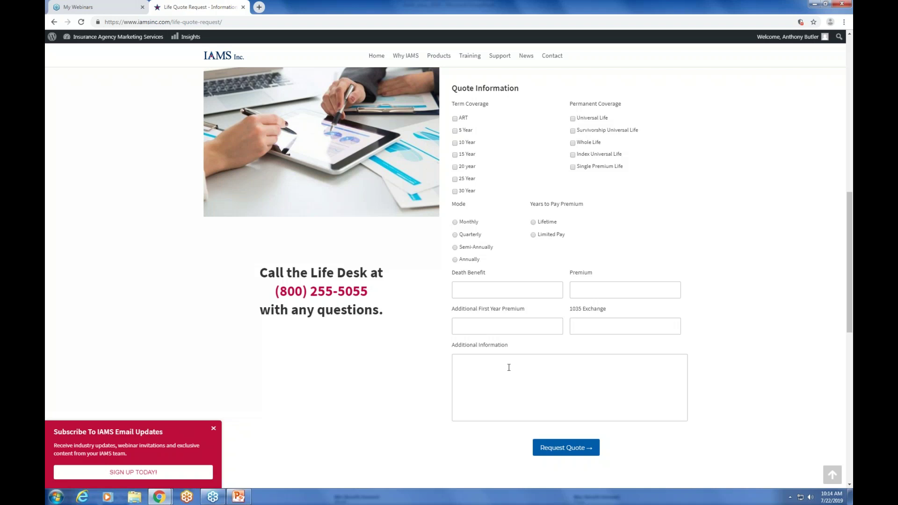
{"action": "scroll", "coordinate": [667, 283], "scroll_direction": "up", "scroll_amount": 6}
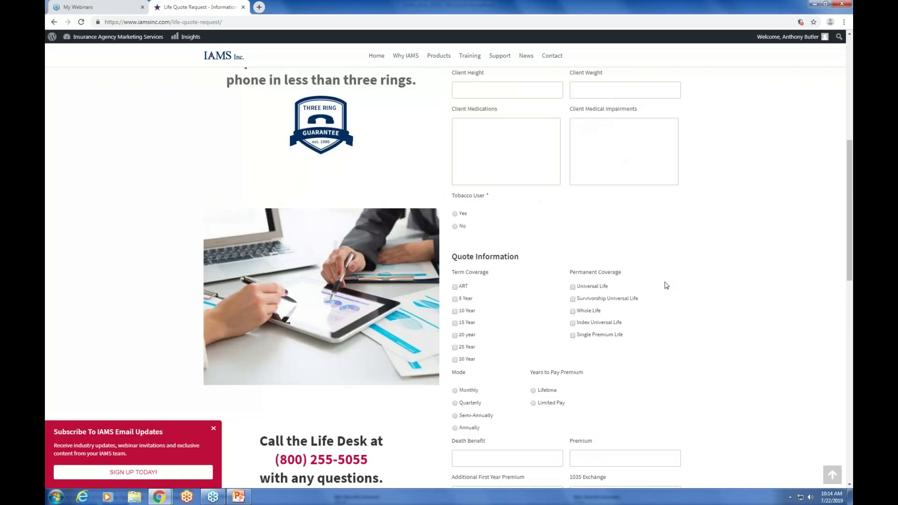
{"action": "scroll", "coordinate": [574, 253], "scroll_direction": "down", "scroll_amount": 3}
{"action": "scroll", "coordinate": [660, 283], "scroll_direction": "down", "scroll_amount": 2}
{"action": "scroll", "coordinate": [660, 283], "scroll_direction": "up", "scroll_amount": 1}
{"action": "scroll", "coordinate": [583, 418], "scroll_direction": "down", "scroll_amount": 2}
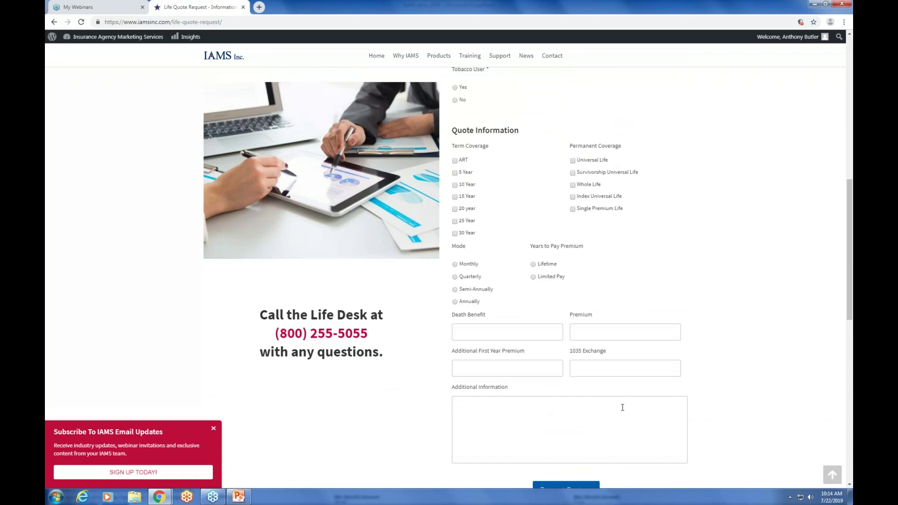
{"action": "scroll", "coordinate": [681, 293], "scroll_direction": "up", "scroll_amount": 2}
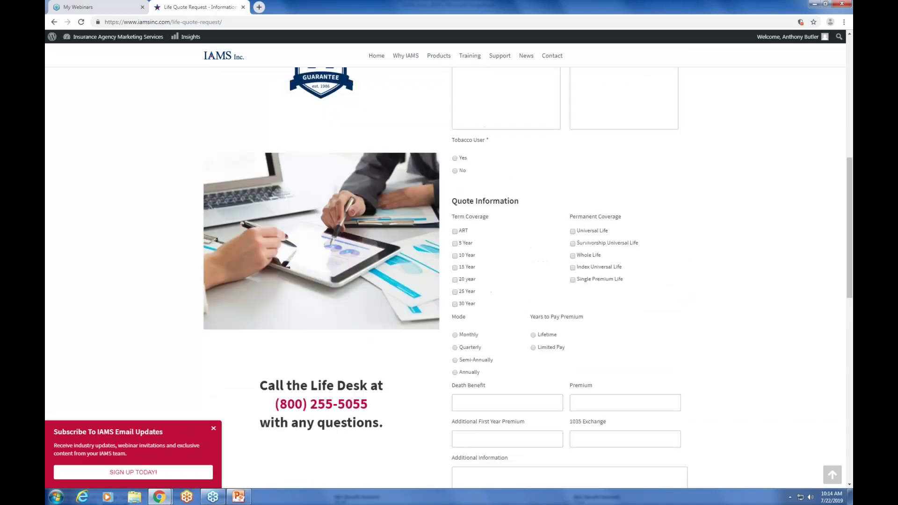
{"action": "scroll", "coordinate": [655, 262], "scroll_direction": "down", "scroll_amount": 3}
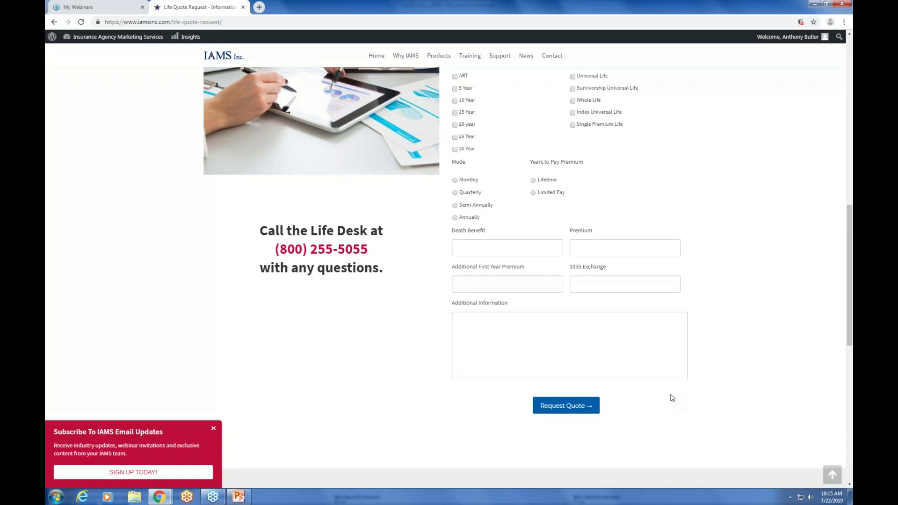
{"action": "scroll", "coordinate": [697, 343], "scroll_direction": "up", "scroll_amount": 1}
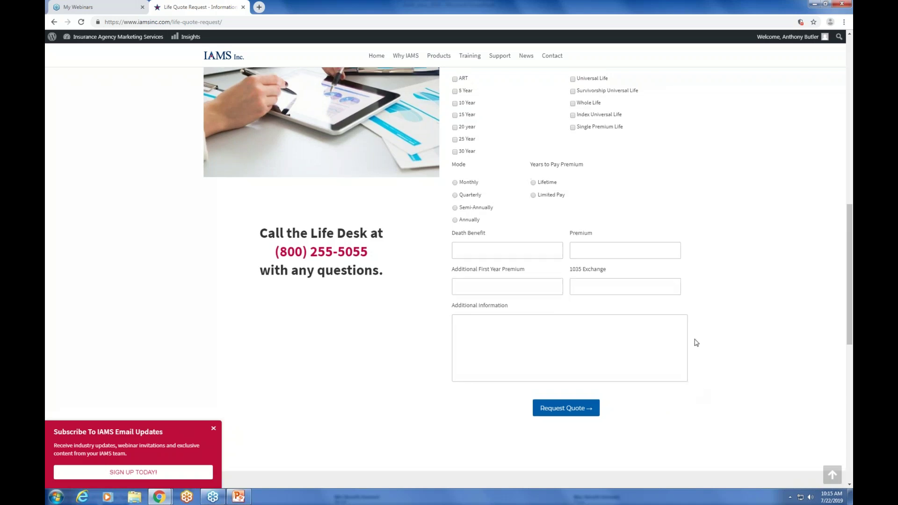
Return to the Life products page and launch the insurance quote form through Term Life Quotes
{"action": "scroll", "coordinate": [697, 343], "scroll_direction": "up", "scroll_amount": 15}
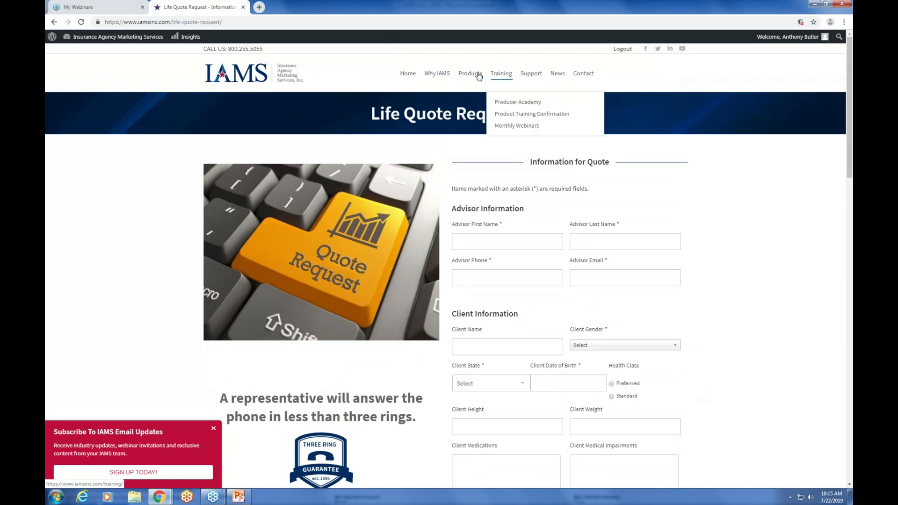
{"action": "mouse_move", "coordinate": [478, 77]}
{"action": "left_click", "coordinate": [467, 114]}
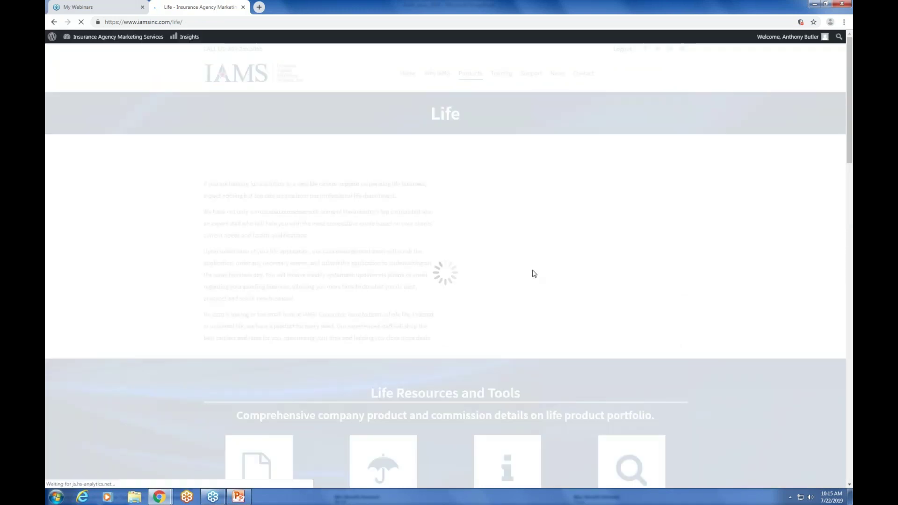
{"action": "scroll", "coordinate": [389, 230], "scroll_direction": "down", "scroll_amount": 5}
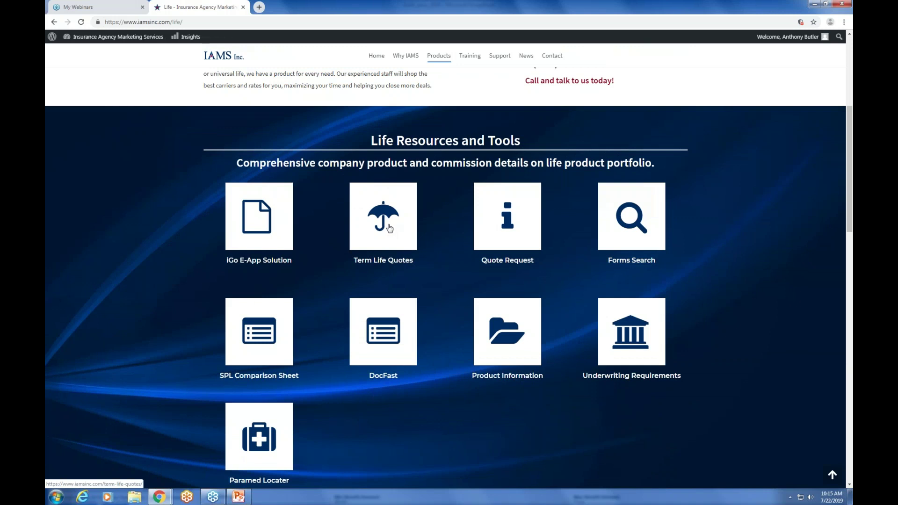
{"action": "left_click", "coordinate": [389, 229]}
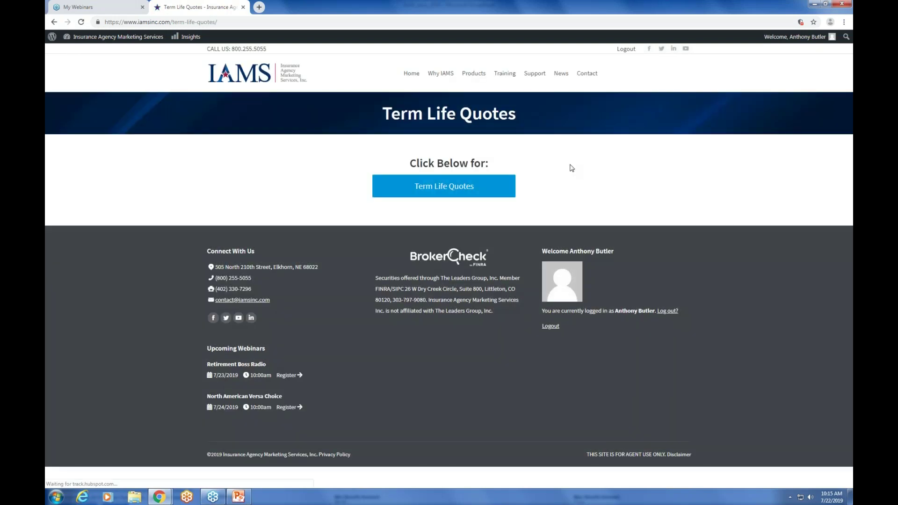
{"action": "left_click", "coordinate": [449, 187]}
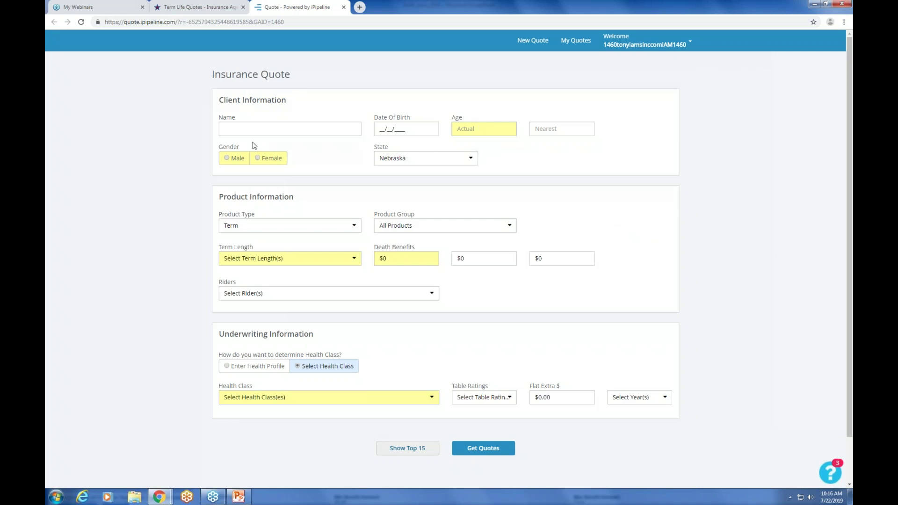
Enter the client's full name and date of birth, and set the gender to Male
{"action": "left_click", "coordinate": [275, 129]}
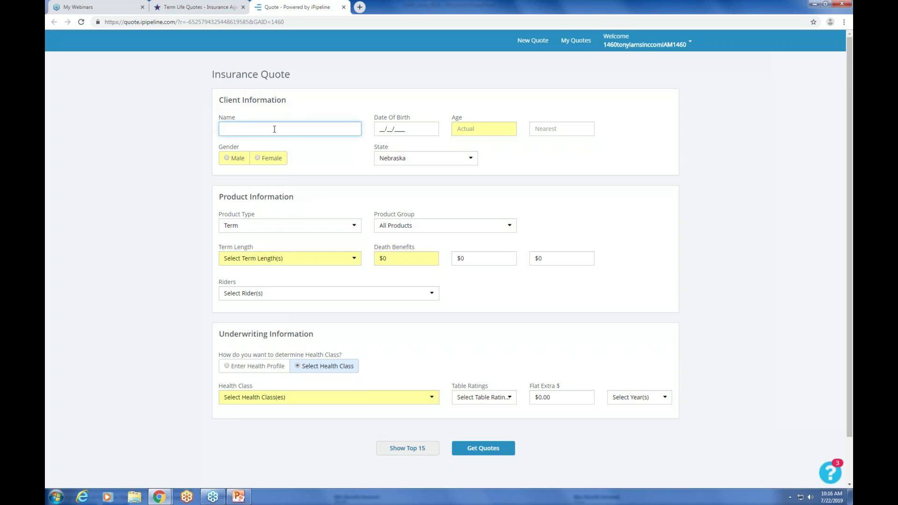
{"action": "type", "text": "John Smith"}
{"action": "key", "text": "Tab"}
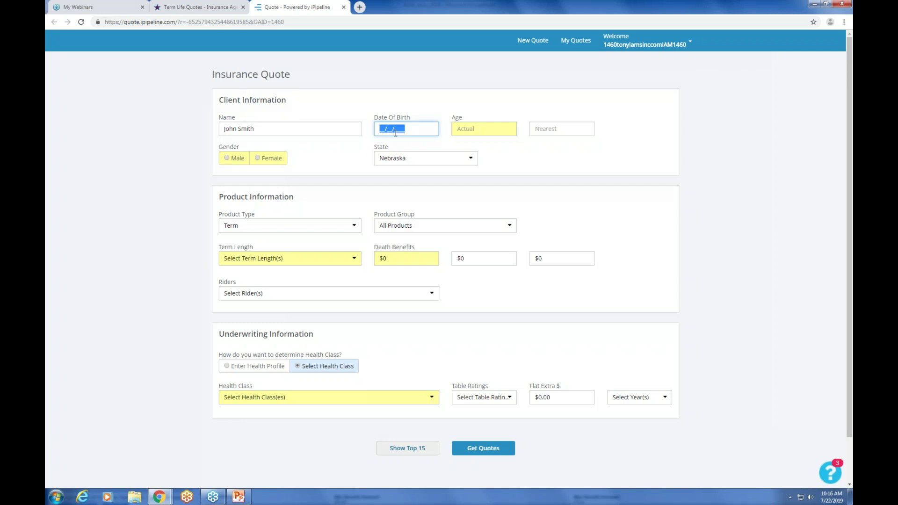
{"action": "type", "text": "08/15/"}
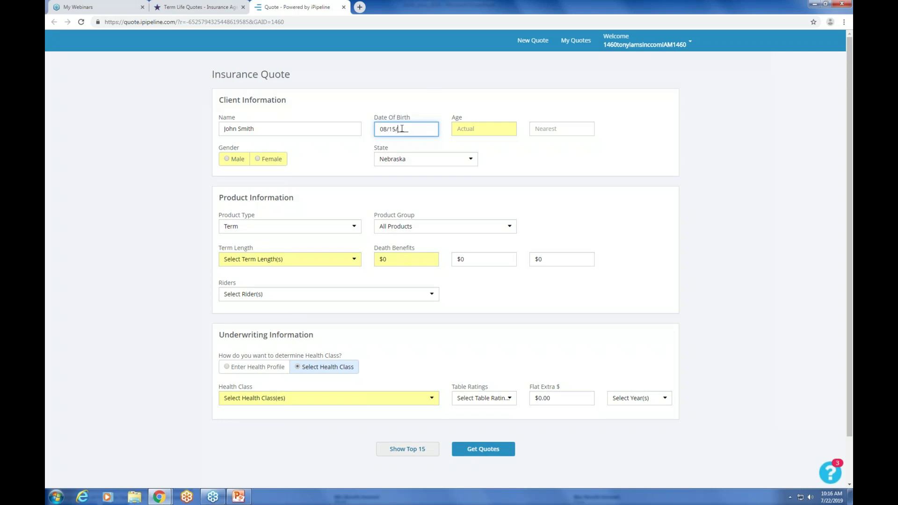
{"action": "type", "text": "1970"}
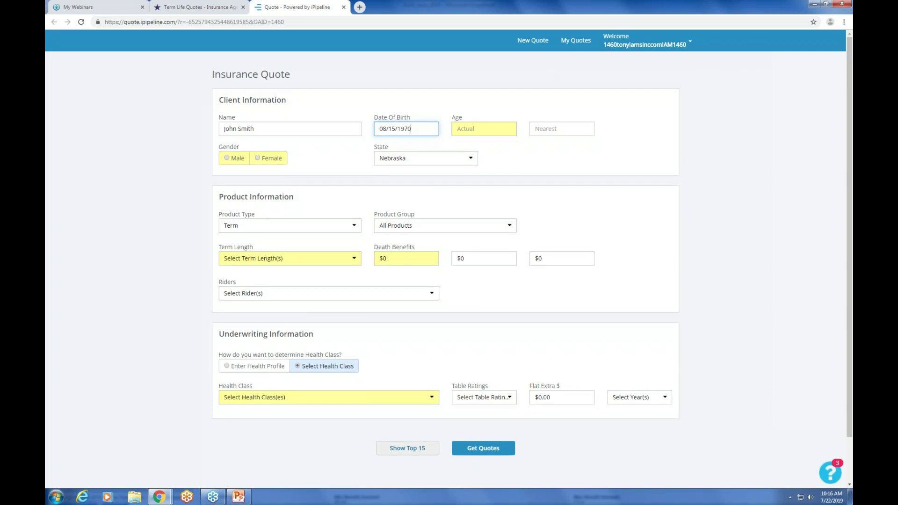
{"action": "left_click", "coordinate": [227, 159]}
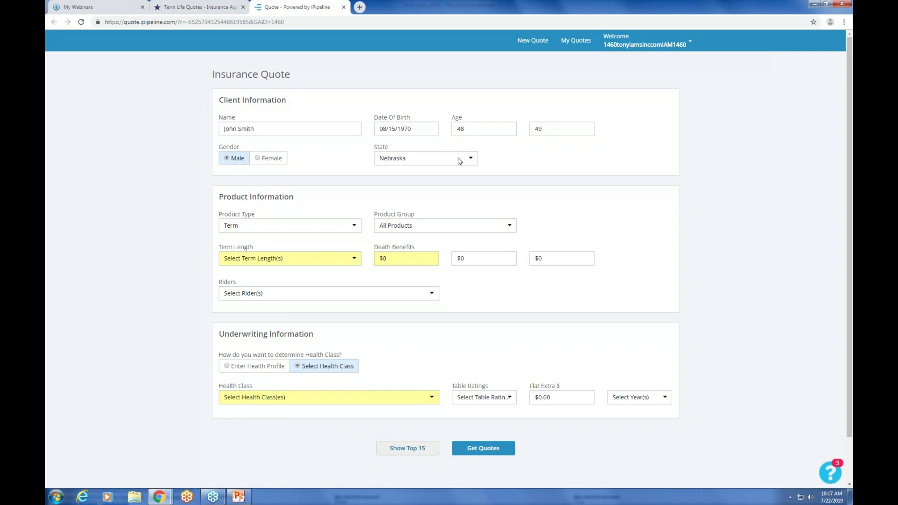
Set the term length to 20 Years and the first death benefit to $200,000
{"action": "left_click", "coordinate": [353, 260]}
{"action": "scroll", "coordinate": [319, 309], "scroll_direction": "down", "scroll_amount": 3}
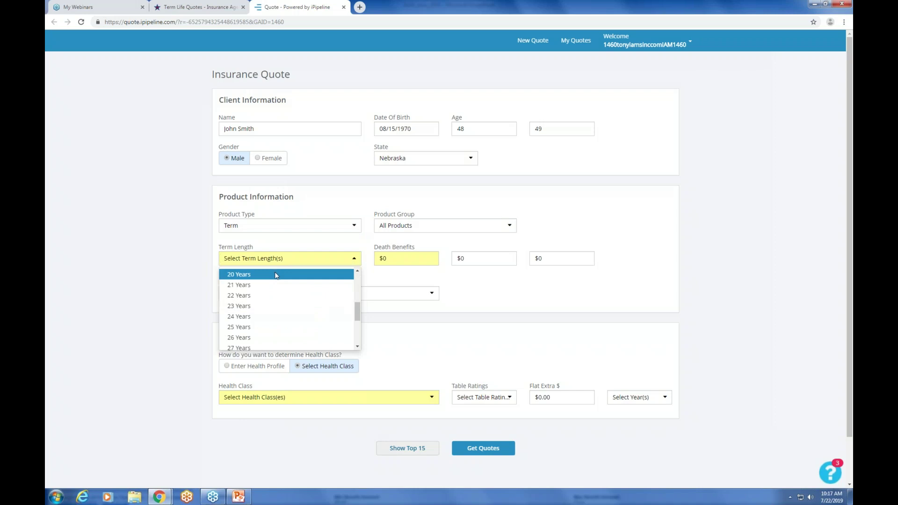
{"action": "left_click", "coordinate": [304, 275]}
{"action": "left_click", "coordinate": [387, 258]}
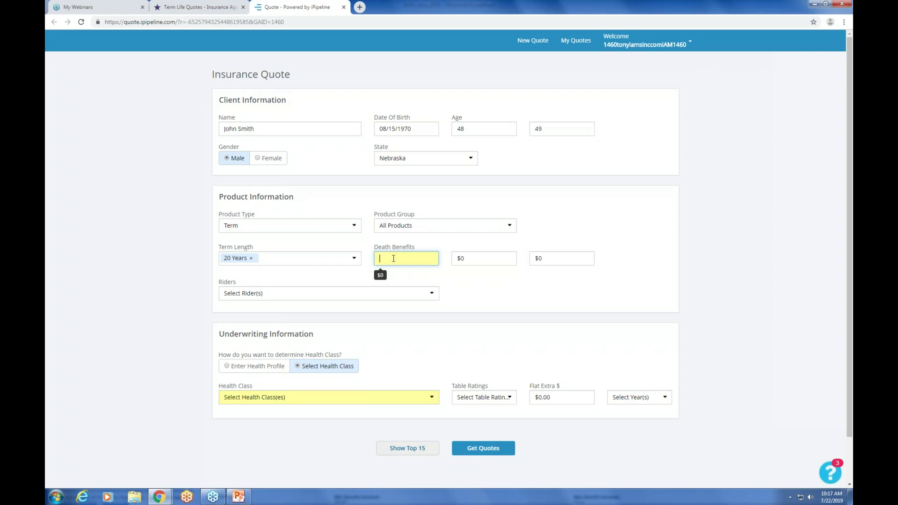
{"action": "type", "text": "200"}
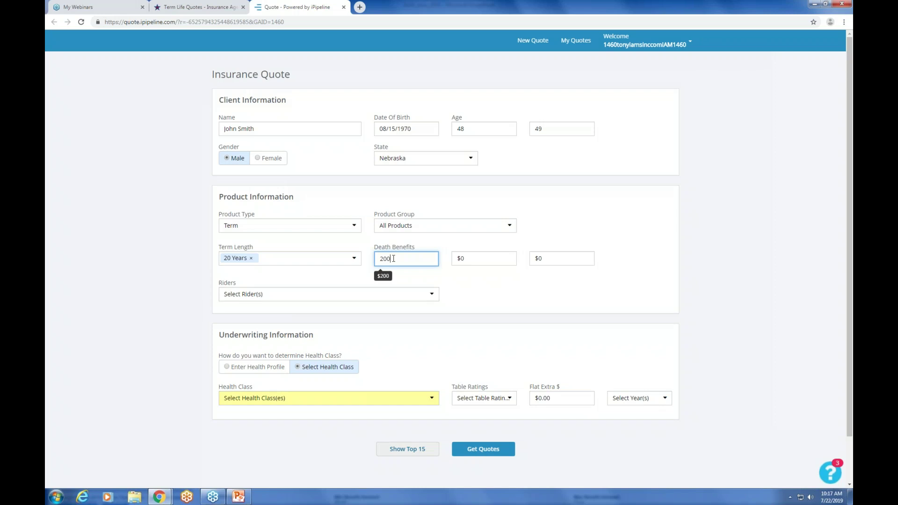
{"action": "type", "text": ",000"}
{"action": "left_click", "coordinate": [538, 310]}
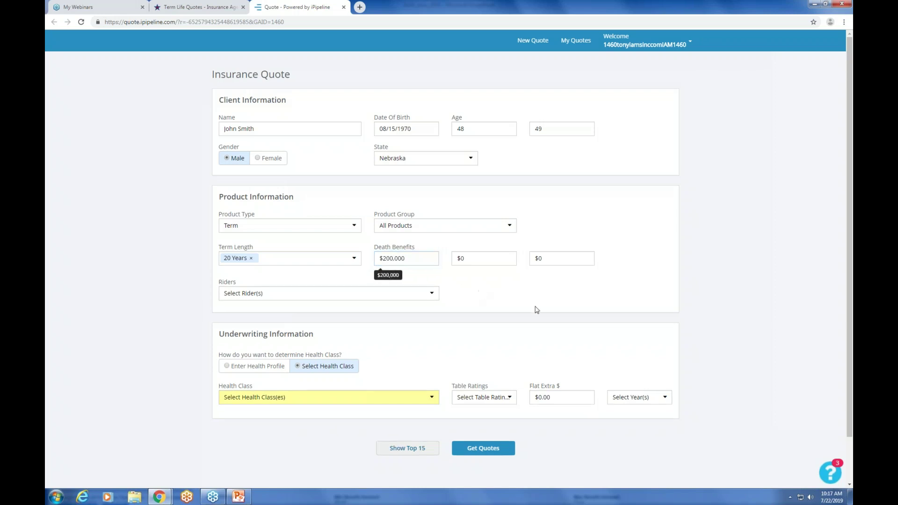
Set the health class to Standard Non-Tobacco without adding any riders, and get the term quotes
{"action": "left_click", "coordinate": [433, 295]}
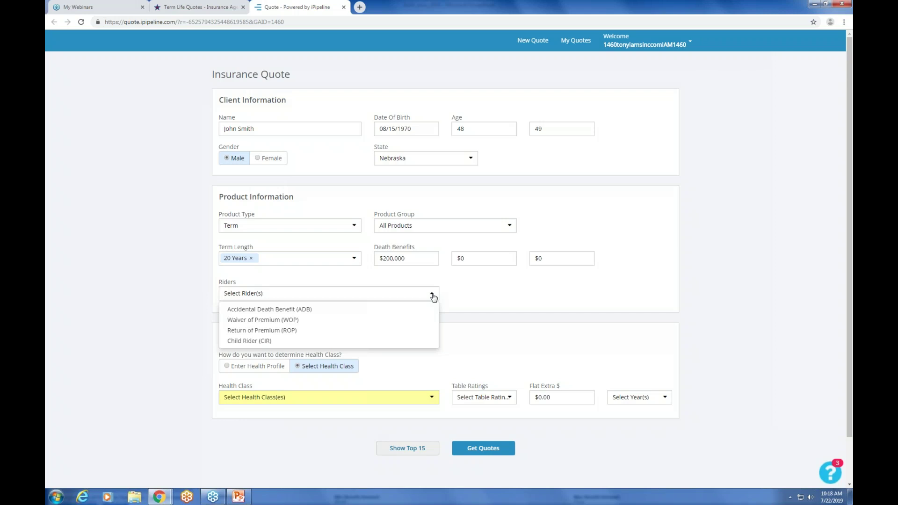
{"action": "left_click", "coordinate": [513, 333]}
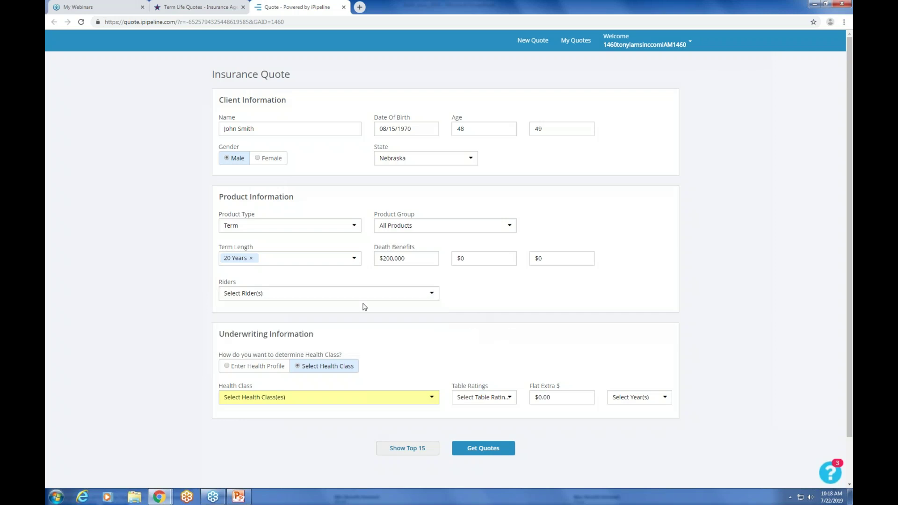
{"action": "left_click", "coordinate": [432, 399]}
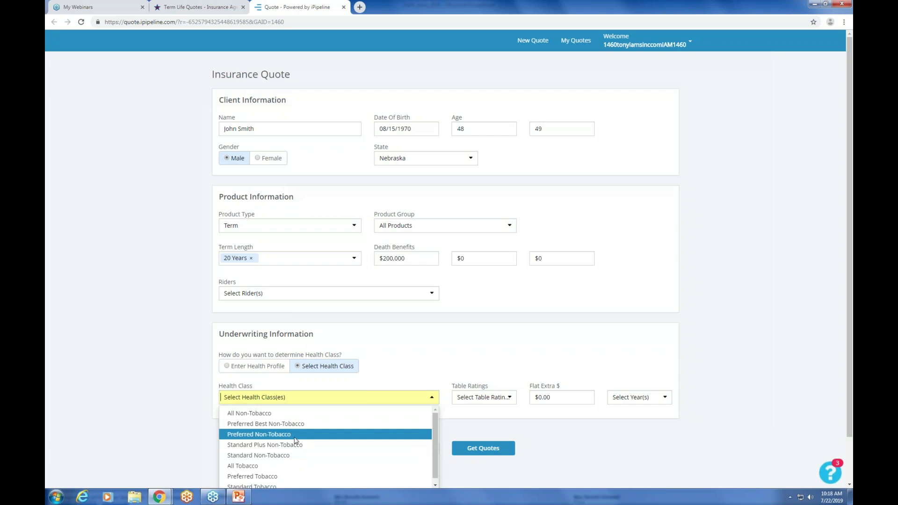
{"action": "key", "text": "Up"}
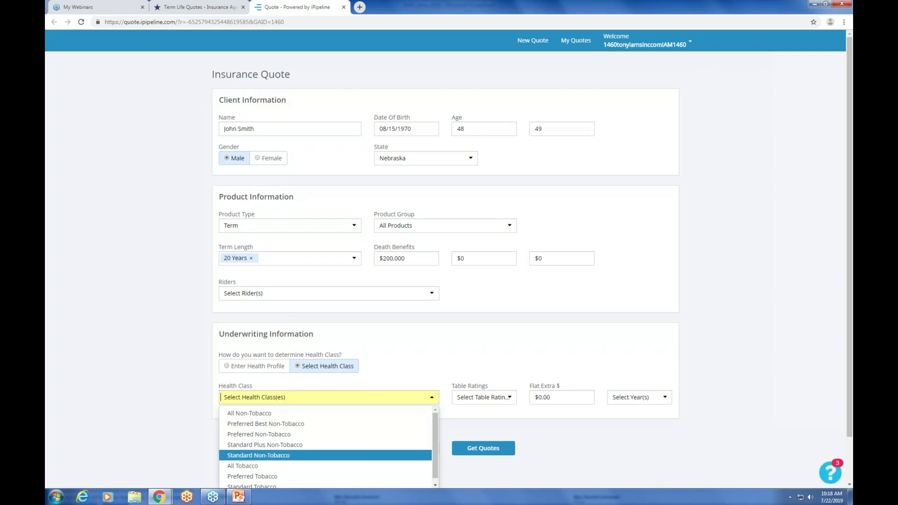
{"action": "left_click", "coordinate": [259, 455]}
{"action": "left_click", "coordinate": [484, 449]}
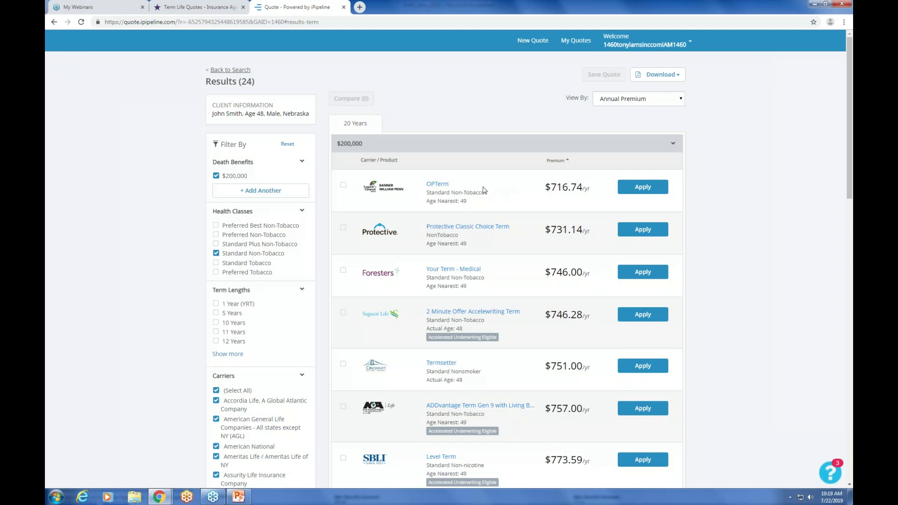
Look through the term quote results and switch the premium view to Monthly Premium
{"action": "scroll", "coordinate": [521, 206], "scroll_direction": "down", "scroll_amount": 1}
{"action": "scroll", "coordinate": [521, 206], "scroll_direction": "down", "scroll_amount": 10}
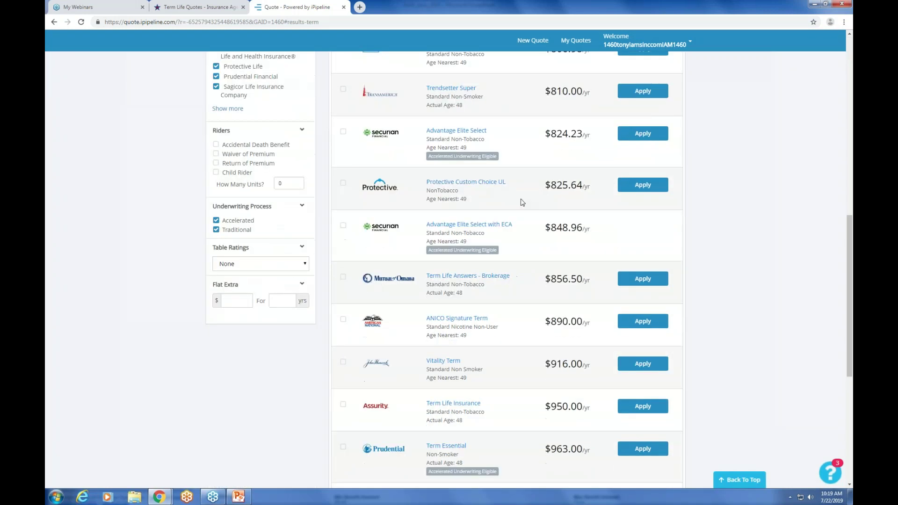
{"action": "scroll", "coordinate": [520, 201], "scroll_direction": "down", "scroll_amount": 3}
{"action": "scroll", "coordinate": [520, 201], "scroll_direction": "up", "scroll_amount": 14}
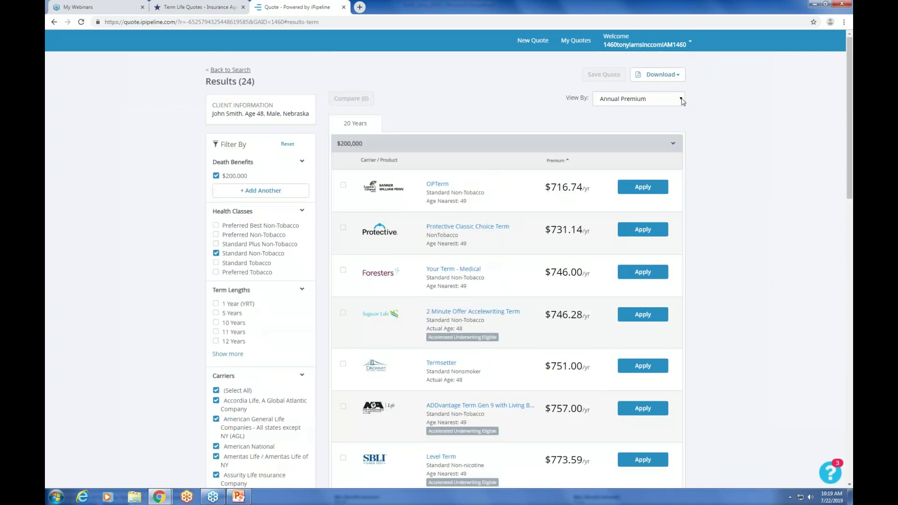
{"action": "left_click", "coordinate": [682, 102]}
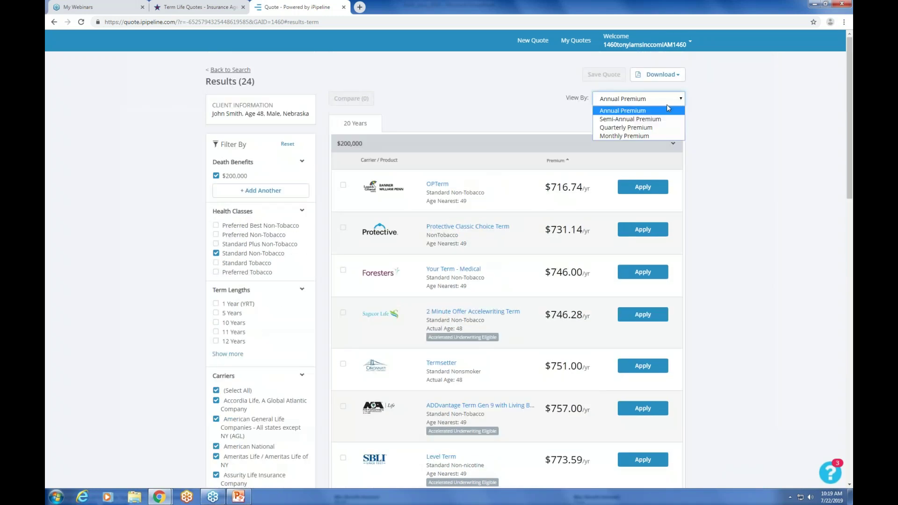
{"action": "left_click", "coordinate": [647, 136]}
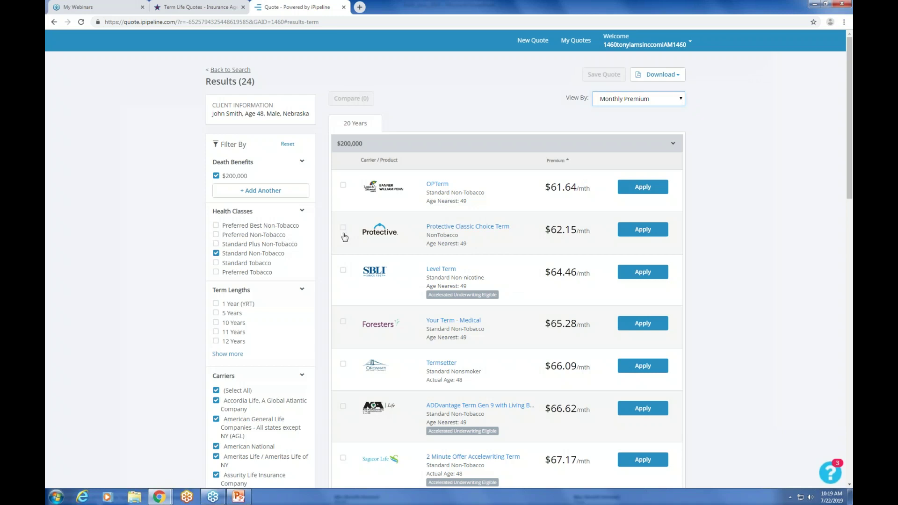
Download and open a Comparison Ledger for the Protective Classic Choice Term, SBLI Level Term and Foresters Your Term - Medical quotes
{"action": "left_click", "coordinate": [344, 229]}
{"action": "left_click", "coordinate": [344, 271]}
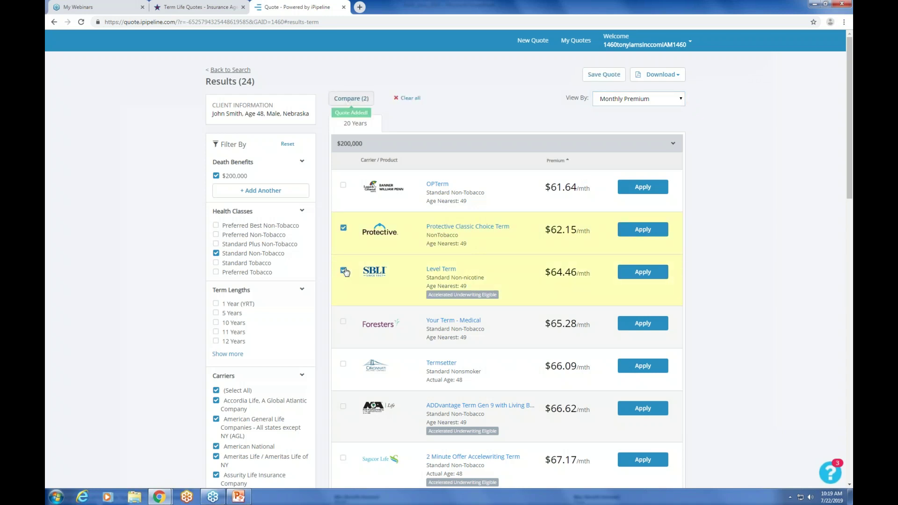
{"action": "left_click", "coordinate": [344, 323]}
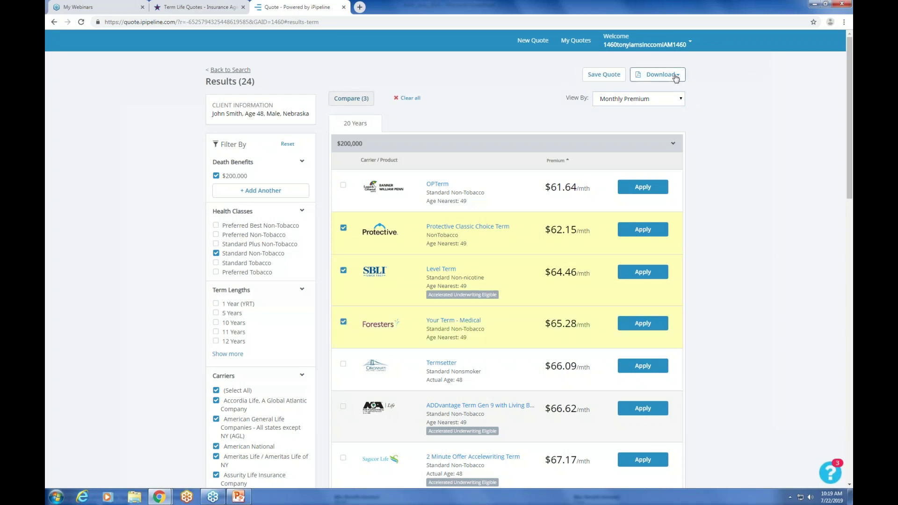
{"action": "left_click", "coordinate": [676, 76]}
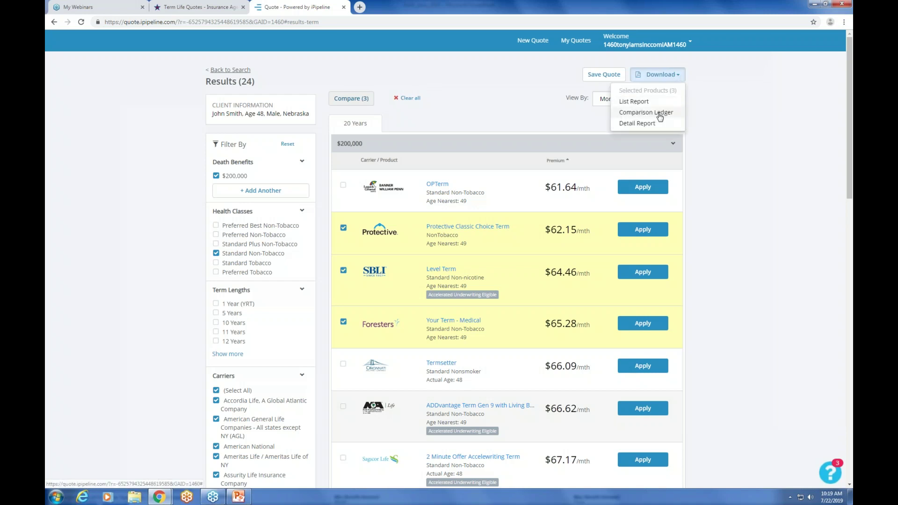
{"action": "left_click", "coordinate": [661, 115]}
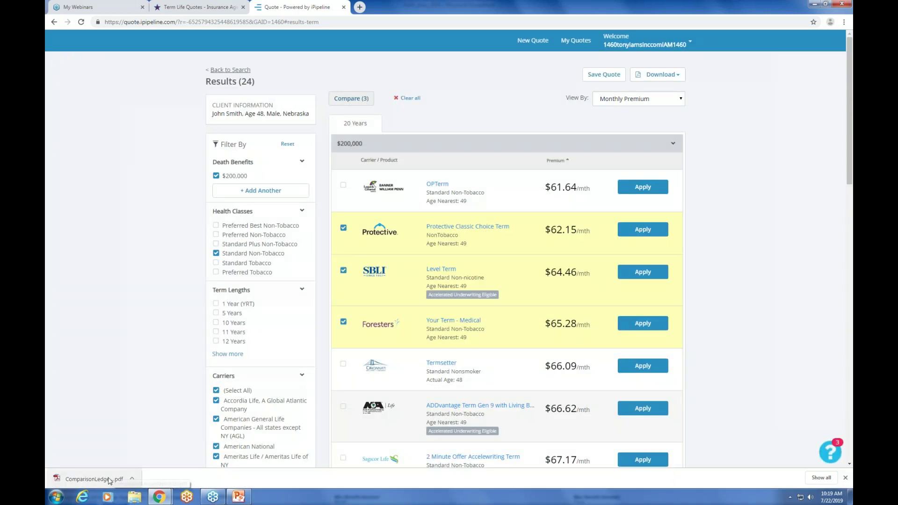
{"action": "left_click", "coordinate": [110, 481]}
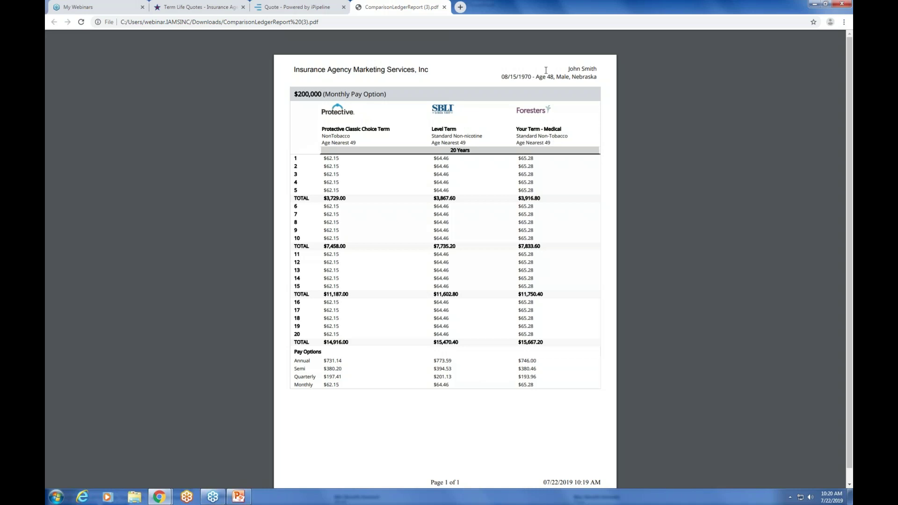
Return from the ledger to the quote search form and set the product type to Guaranteed Universal Life (GUL)
{"action": "left_click", "coordinate": [316, 9]}
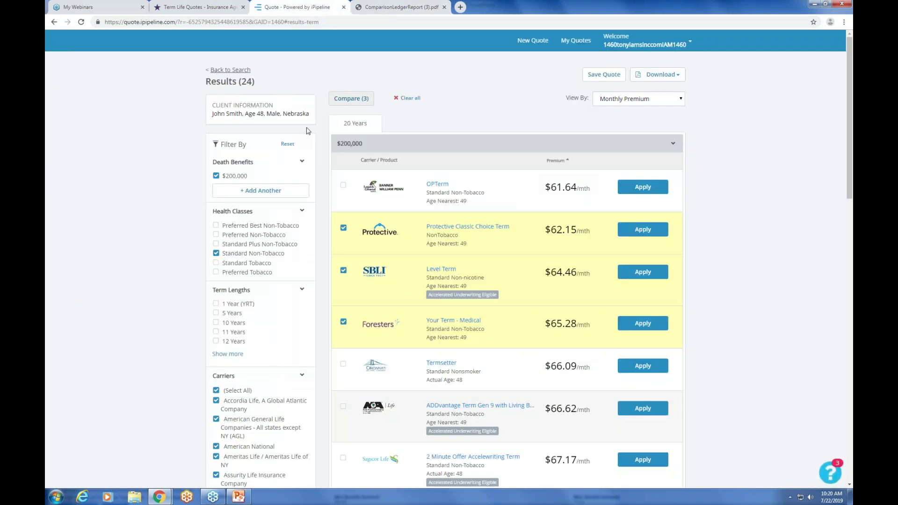
{"action": "left_click", "coordinate": [240, 70]}
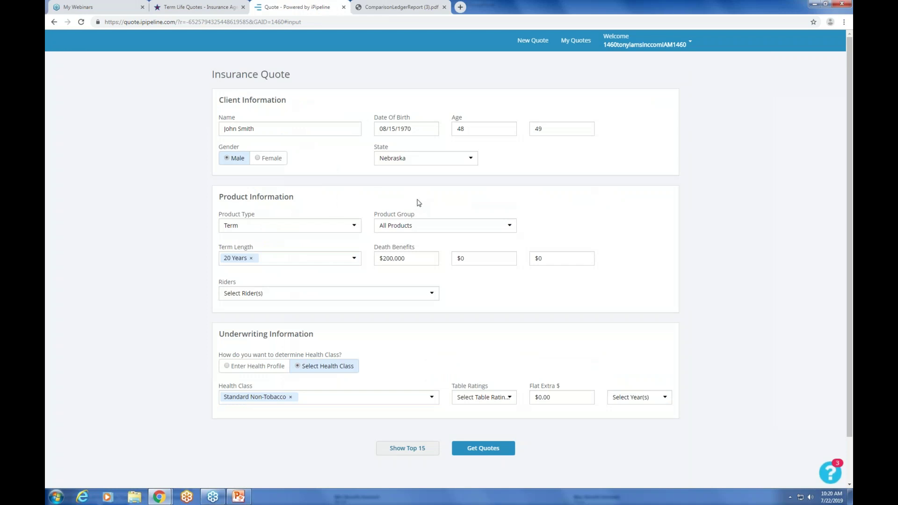
{"action": "left_click", "coordinate": [355, 227]}
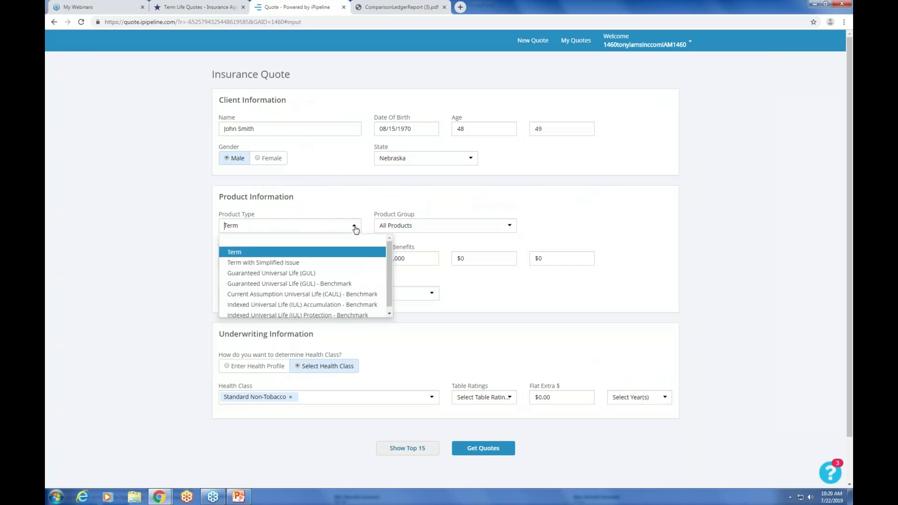
{"action": "key", "text": "Down"}
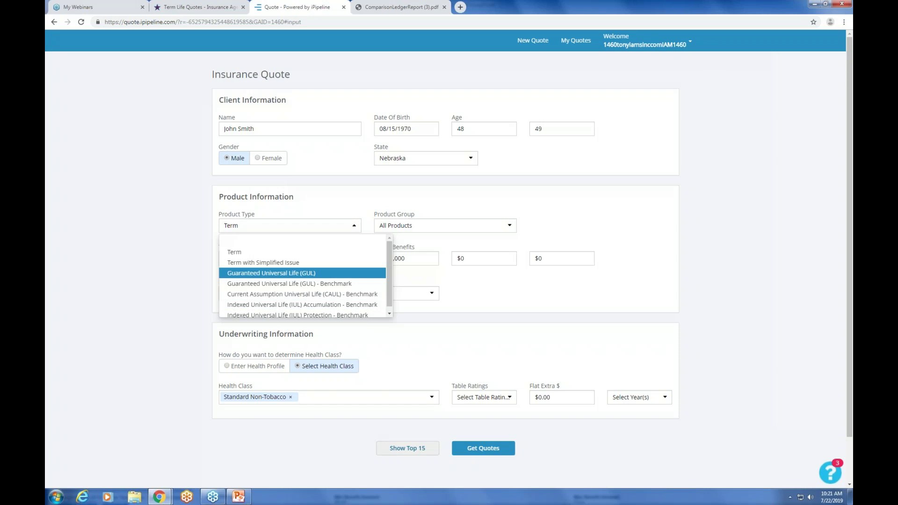
{"action": "left_click", "coordinate": [278, 274]}
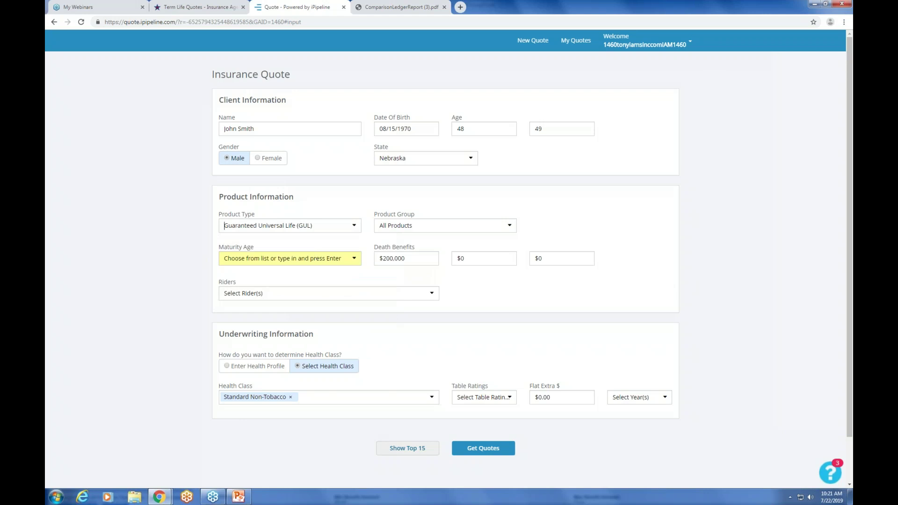
Set the maturity age to To Age 100 and get the Guaranteed Universal Life quotes
{"action": "left_click", "coordinate": [353, 259]}
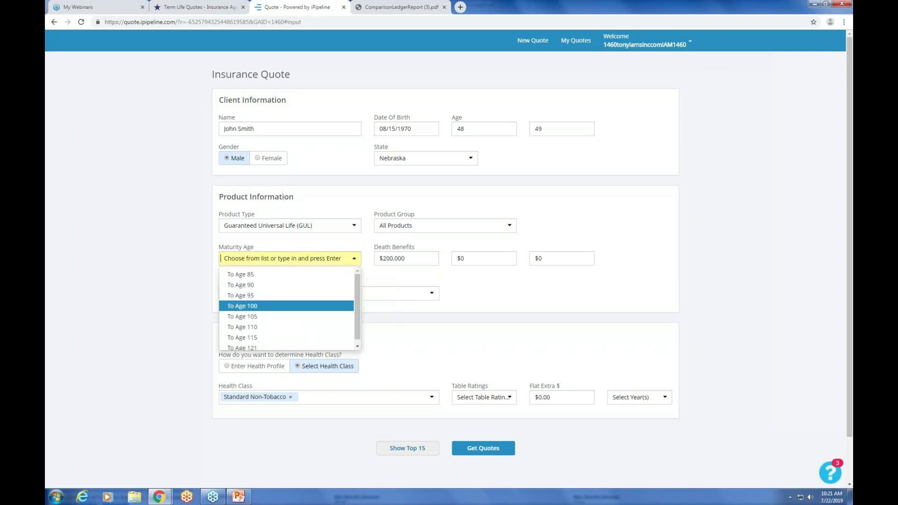
{"action": "left_click", "coordinate": [257, 306]}
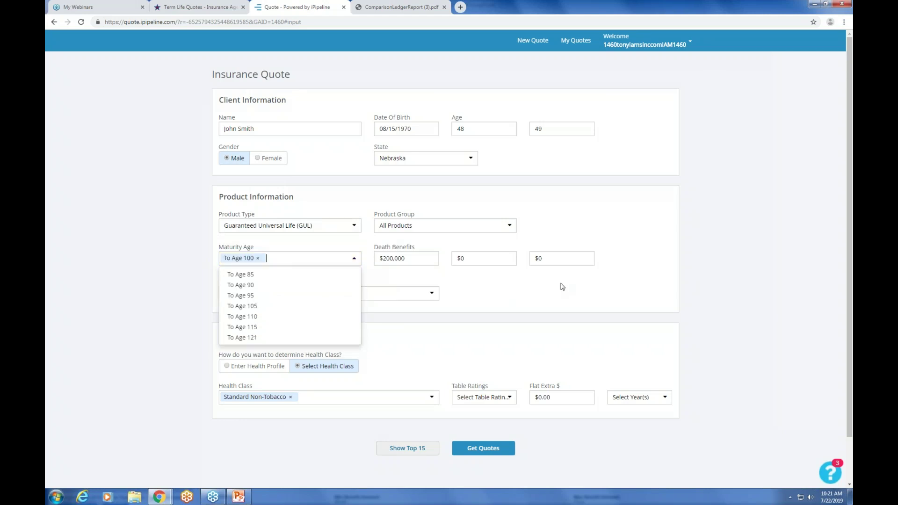
{"action": "left_click", "coordinate": [511, 282]}
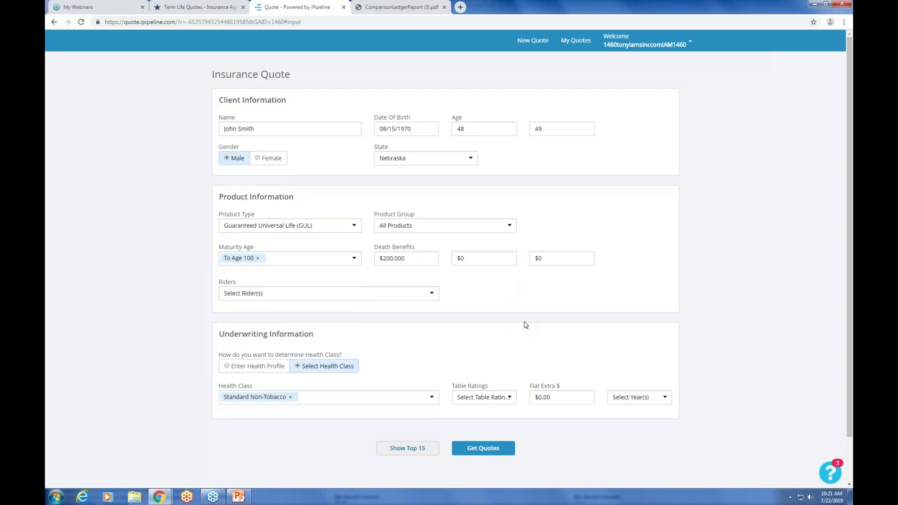
{"action": "left_click", "coordinate": [483, 448]}
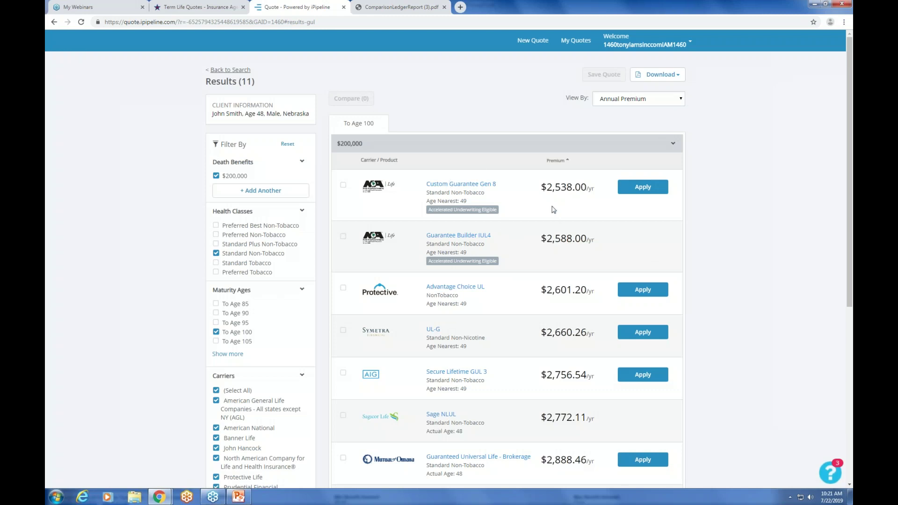
Show the results by Monthly Premium and select Custom Guarantee Gen 8, Protective Advantage Choice UL and Sagicor Sage NLUL for comparison
{"action": "left_click", "coordinate": [681, 102]}
{"action": "left_click", "coordinate": [645, 137]}
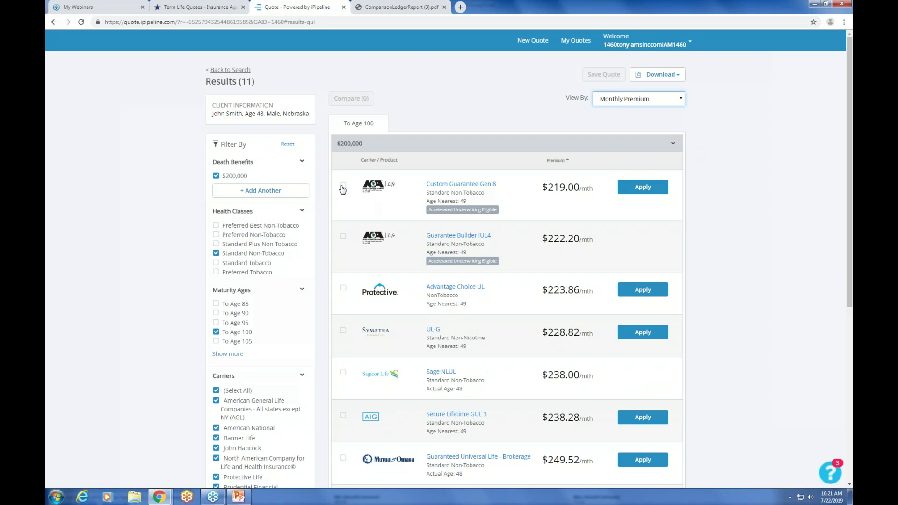
{"action": "left_click", "coordinate": [343, 186]}
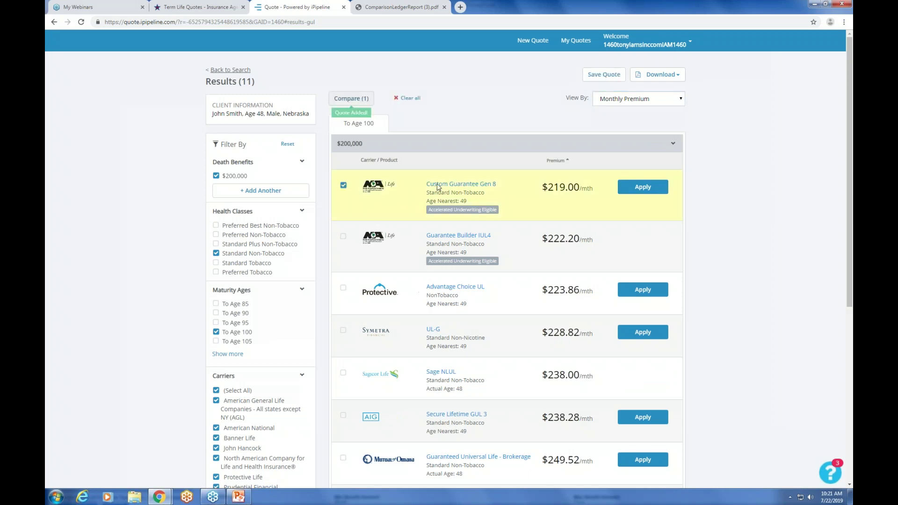
{"action": "left_click", "coordinate": [344, 287]}
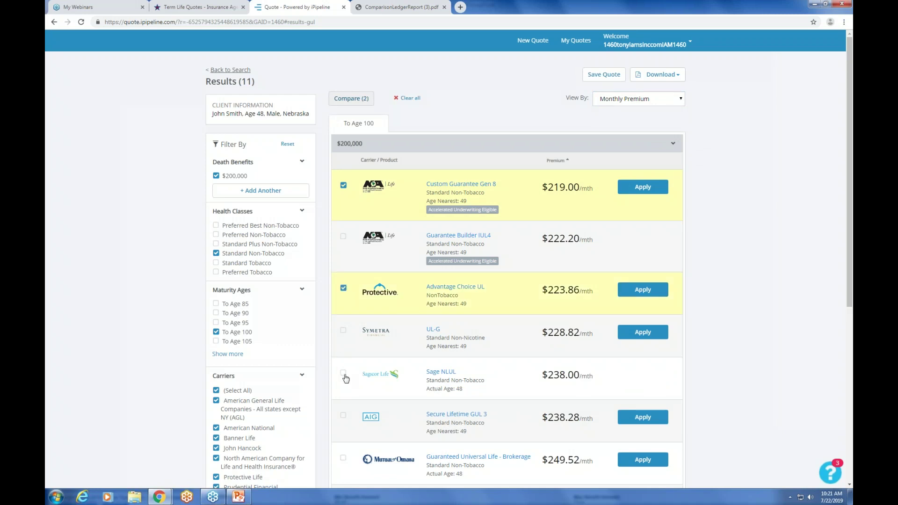
{"action": "left_click", "coordinate": [344, 374]}
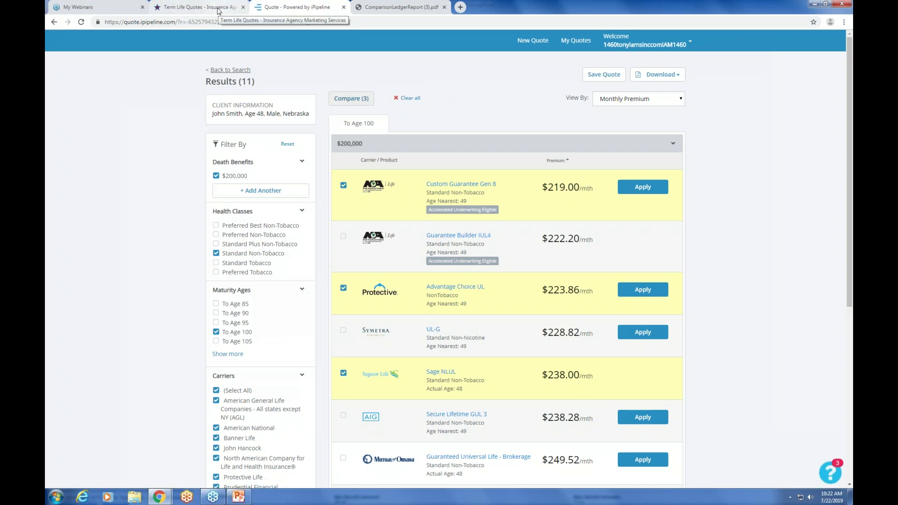
Return to the IAMS website's Life products page and launch iGo through the iGo E-App Solution
{"action": "left_click", "coordinate": [218, 9]}
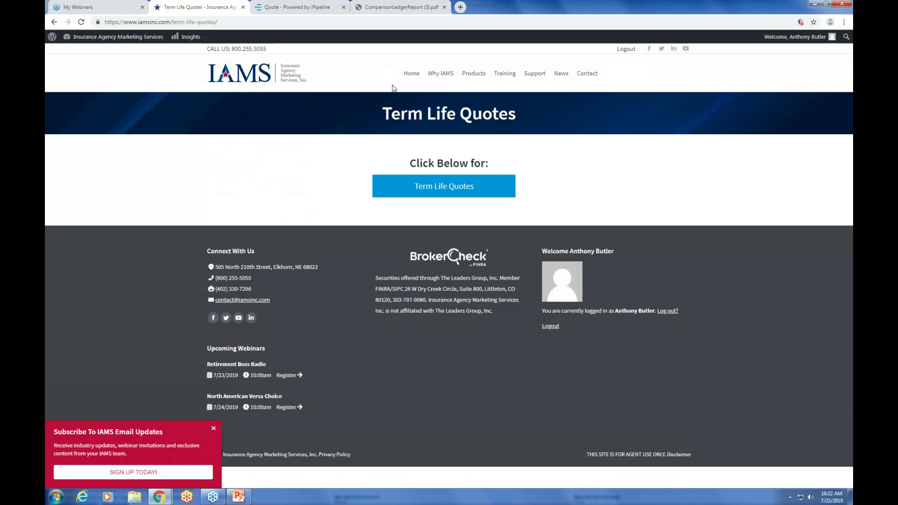
{"action": "mouse_move", "coordinate": [474, 73]}
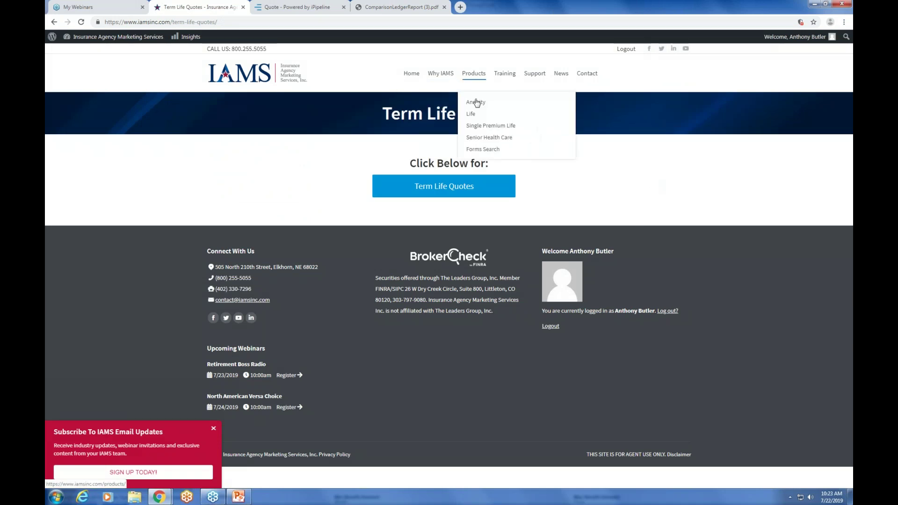
{"action": "left_click", "coordinate": [559, 120]}
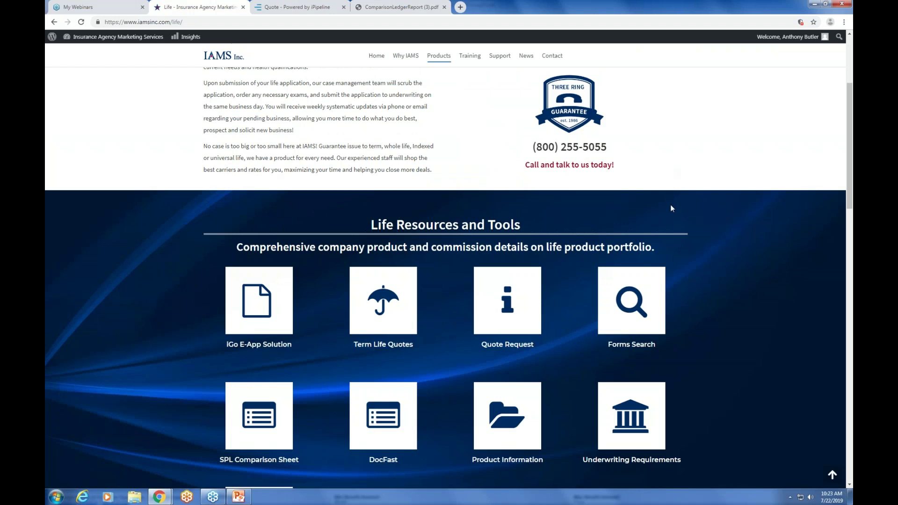
{"action": "scroll", "coordinate": [669, 203], "scroll_direction": "down", "scroll_amount": 2}
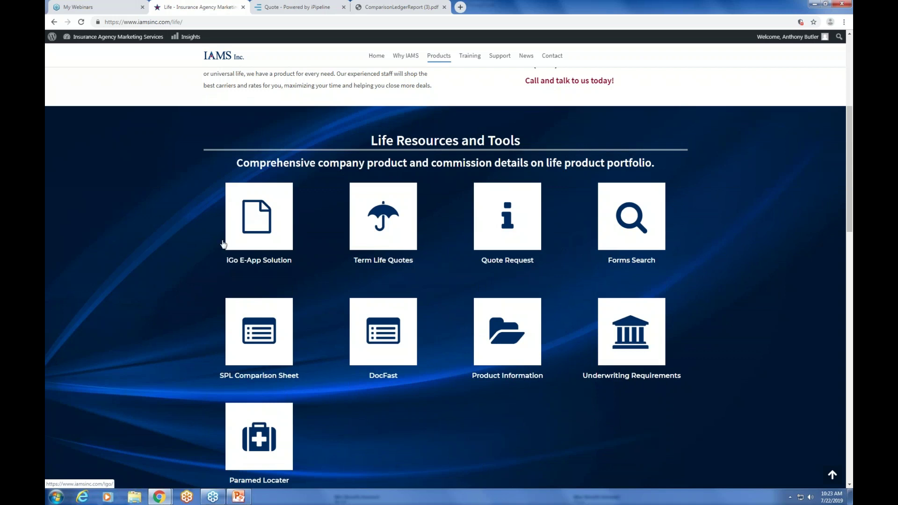
{"action": "left_click", "coordinate": [253, 237]}
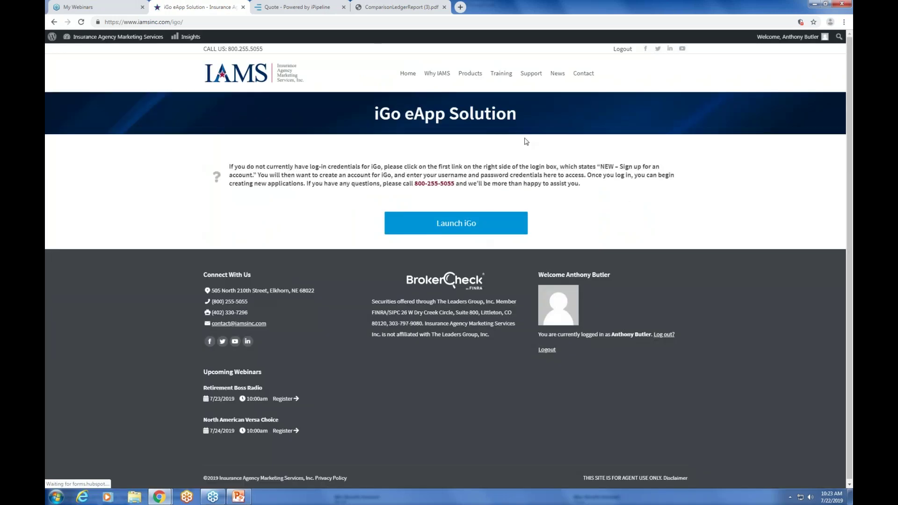
{"action": "left_click", "coordinate": [465, 229]}
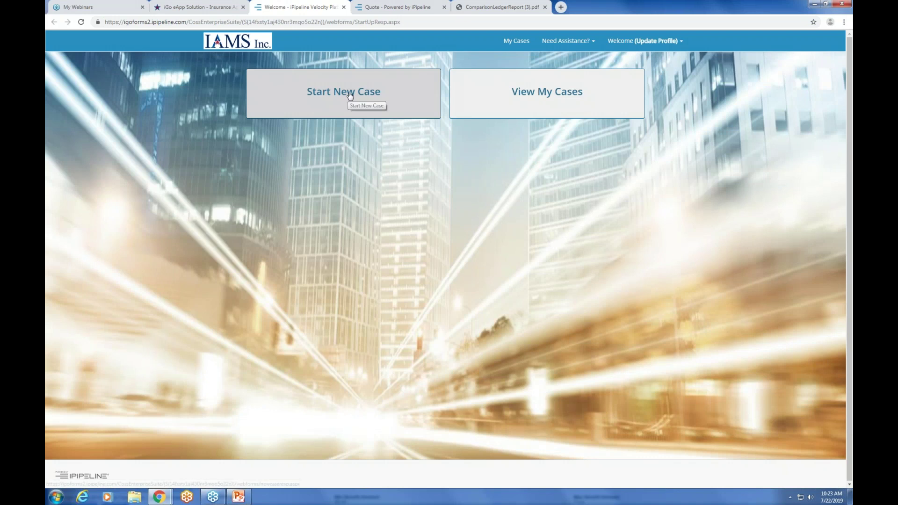
Start a new case and enter the proposed insured's first and last name
{"action": "left_click", "coordinate": [364, 118]}
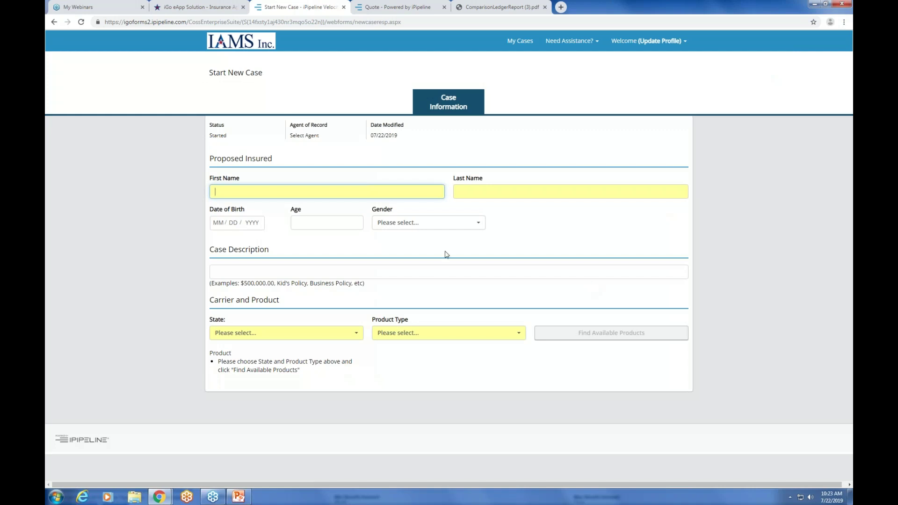
{"action": "left_click", "coordinate": [308, 185]}
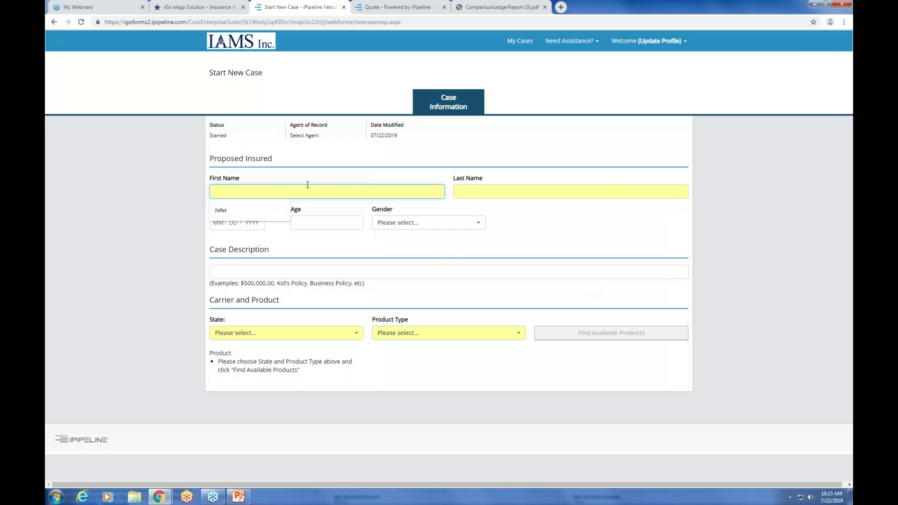
{"action": "left_click", "coordinate": [223, 211]}
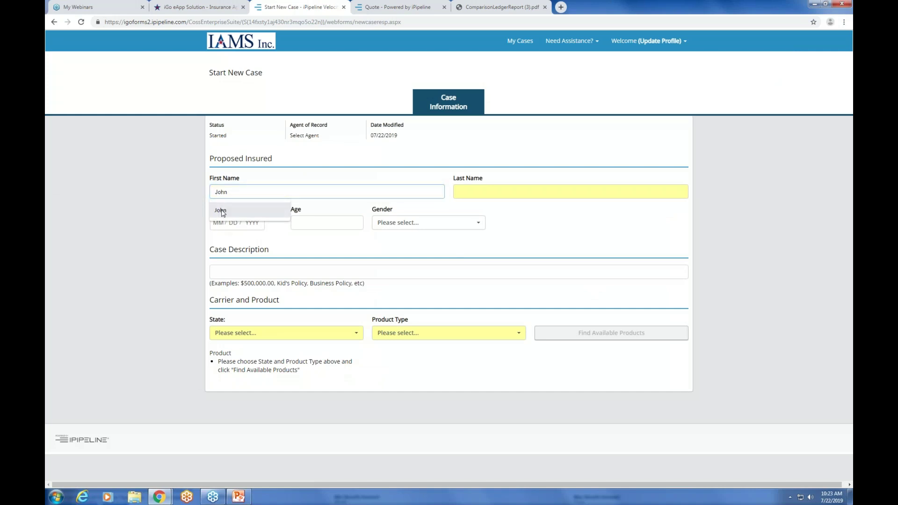
{"action": "left_click", "coordinate": [498, 191]}
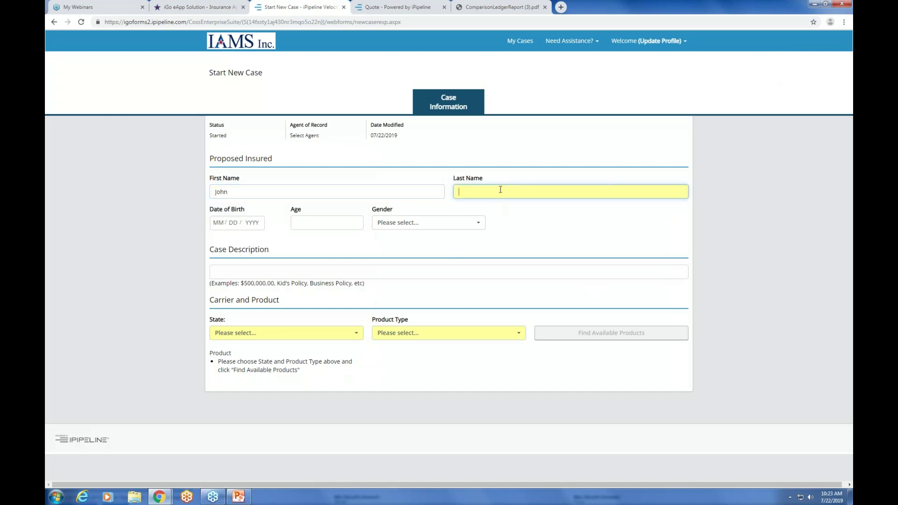
{"action": "type", "text": "Smith"}
{"action": "key", "text": "Tab"}
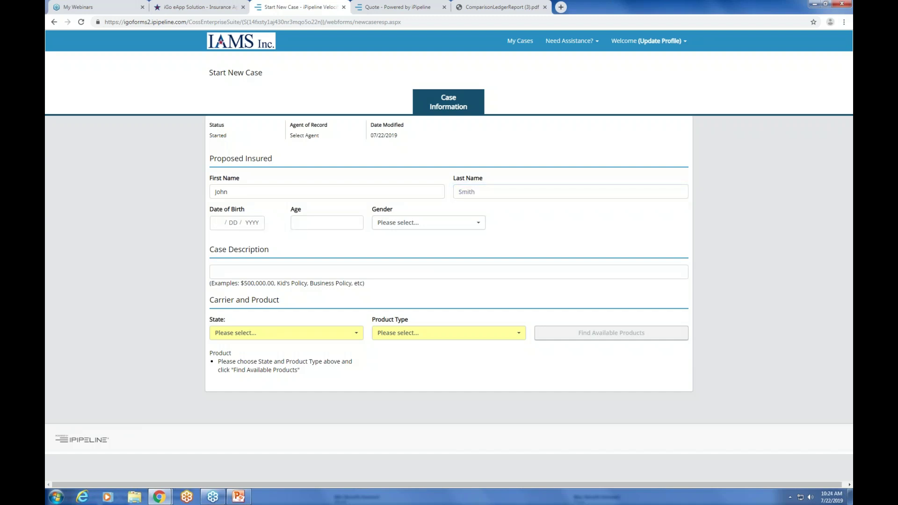
Enter the proposed insured's date of birth and set the gender to Male
{"action": "type", "text": "04 / 12 / 1955"}
{"action": "left_click", "coordinate": [453, 227]}
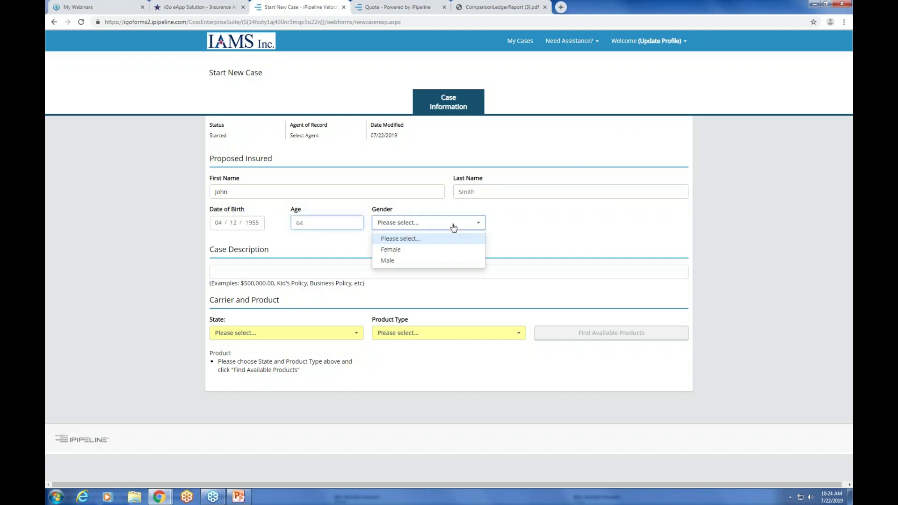
{"action": "left_click", "coordinate": [389, 260]}
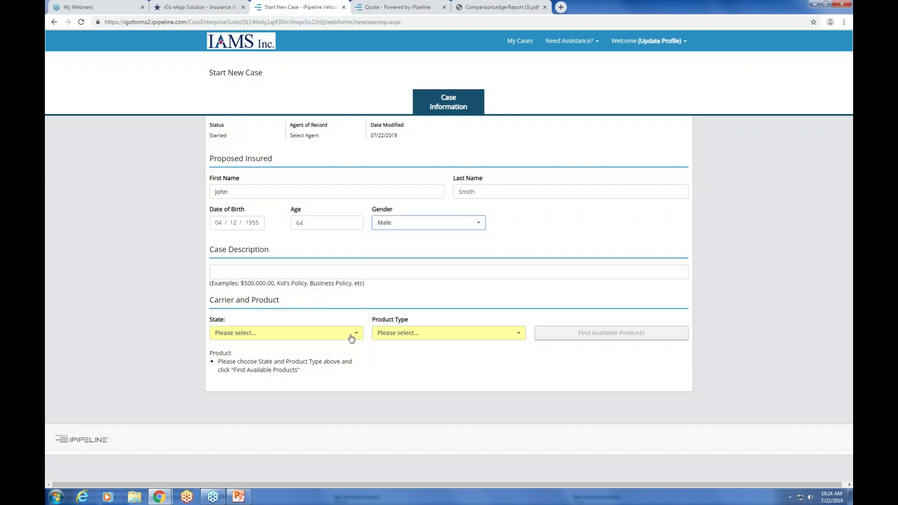
Set the state to Minnesota and the product type to Universal Life, and find the available products
{"action": "left_click", "coordinate": [352, 336]}
{"action": "left_click", "coordinate": [352, 335]}
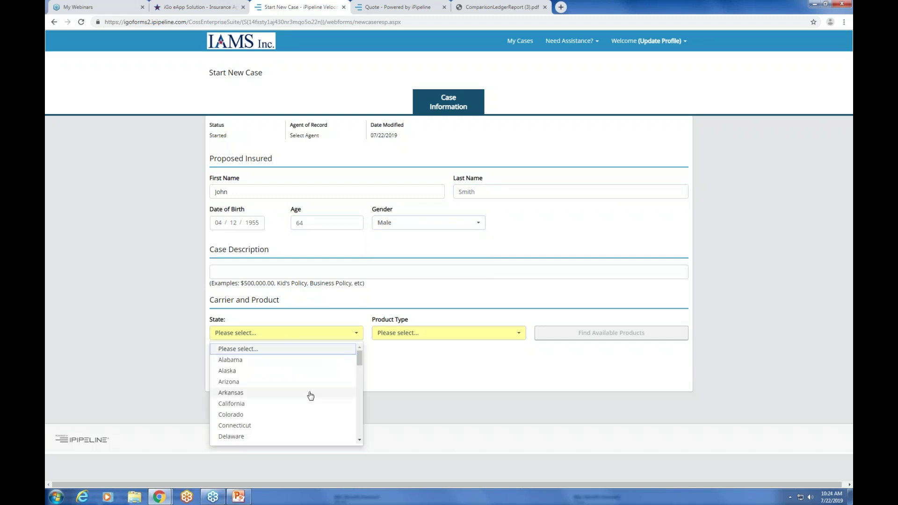
{"action": "scroll", "coordinate": [310, 396], "scroll_direction": "down", "scroll_amount": 4}
{"action": "scroll", "coordinate": [311, 396], "scroll_direction": "down", "scroll_amount": 2}
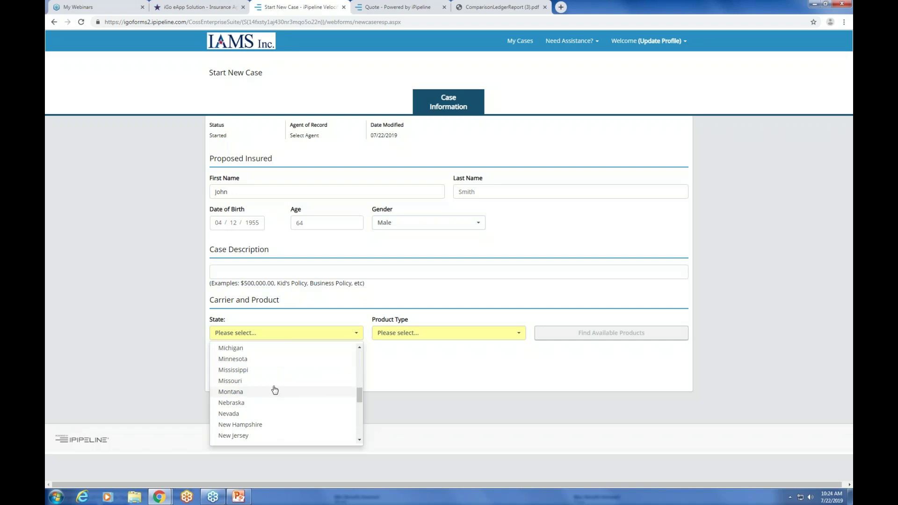
{"action": "left_click", "coordinate": [237, 359]}
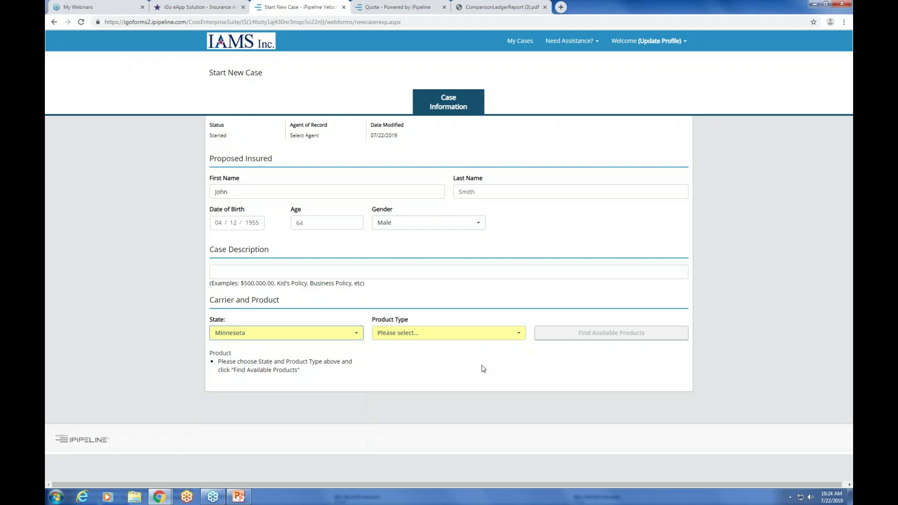
{"action": "left_click", "coordinate": [493, 337]}
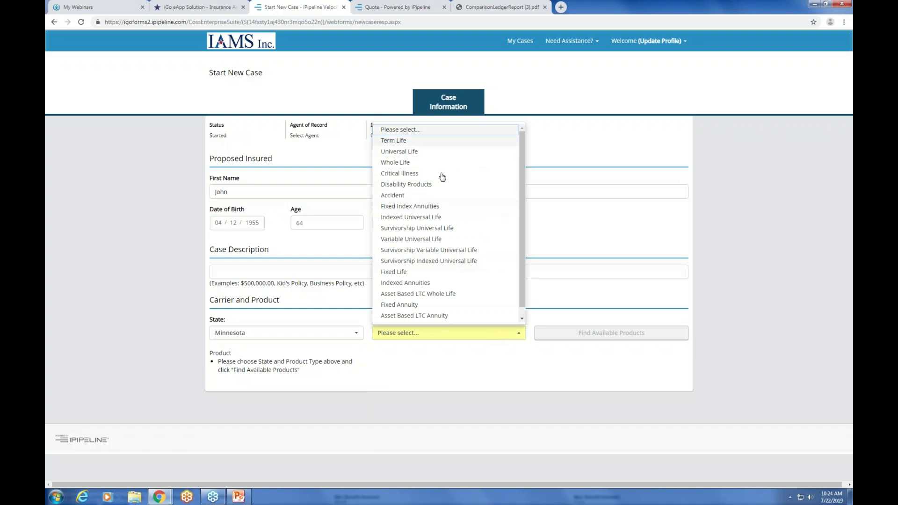
{"action": "left_click", "coordinate": [414, 152]}
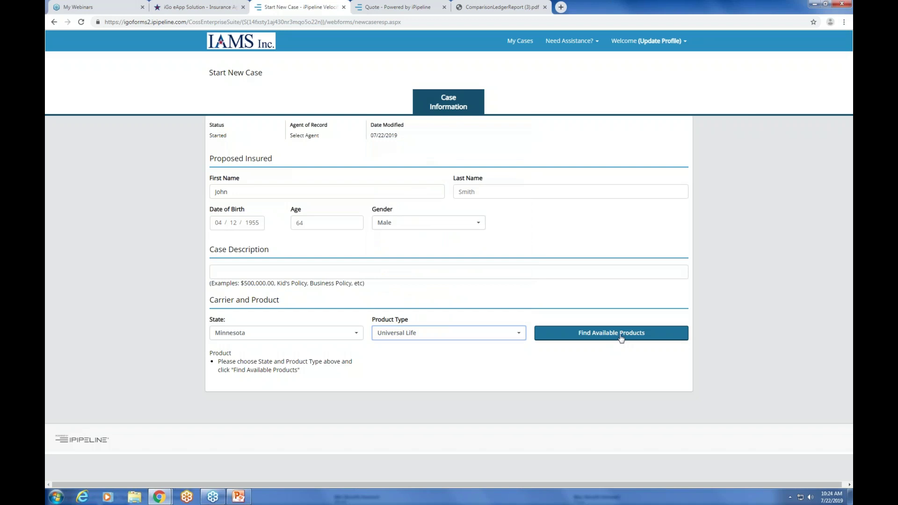
{"action": "left_click", "coordinate": [621, 339]}
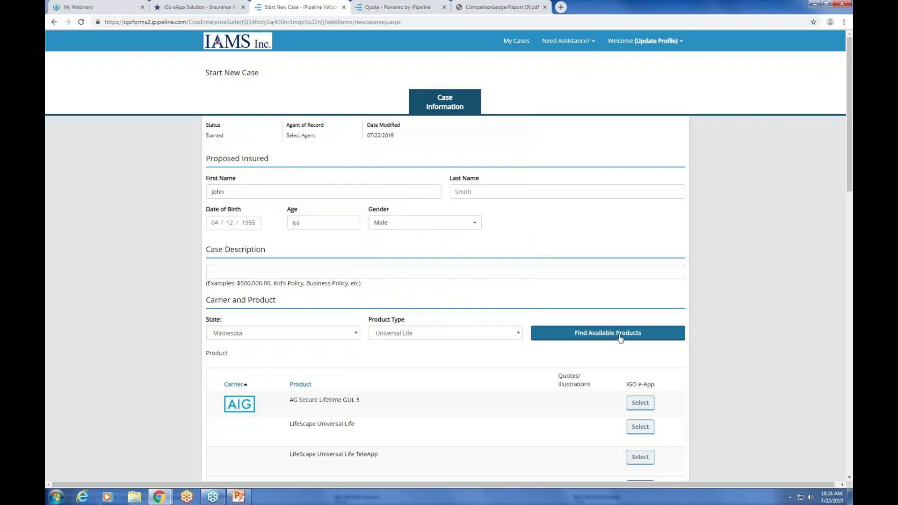
Find North American's Custom Guarantee Gen 8 in the product list and start its iGO e-App
{"action": "scroll", "coordinate": [549, 366], "scroll_direction": "down", "scroll_amount": 1}
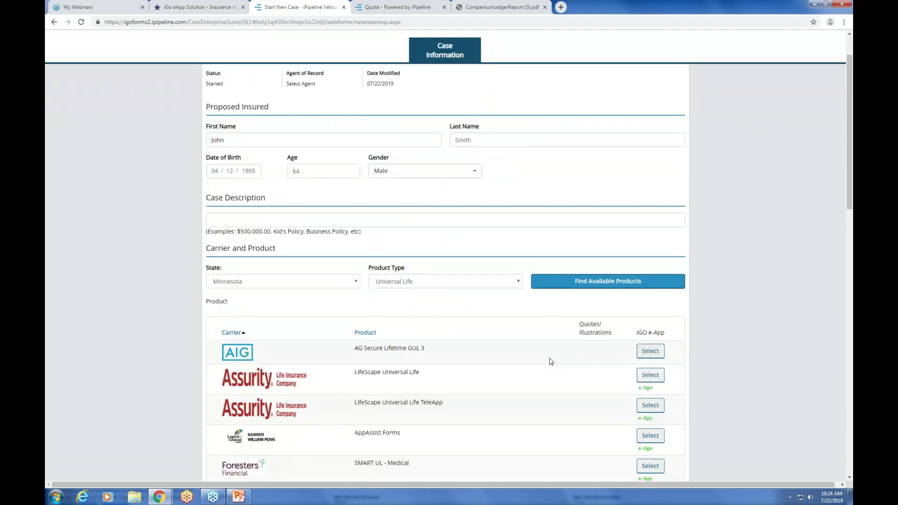
{"action": "scroll", "coordinate": [551, 361], "scroll_direction": "down", "scroll_amount": 10}
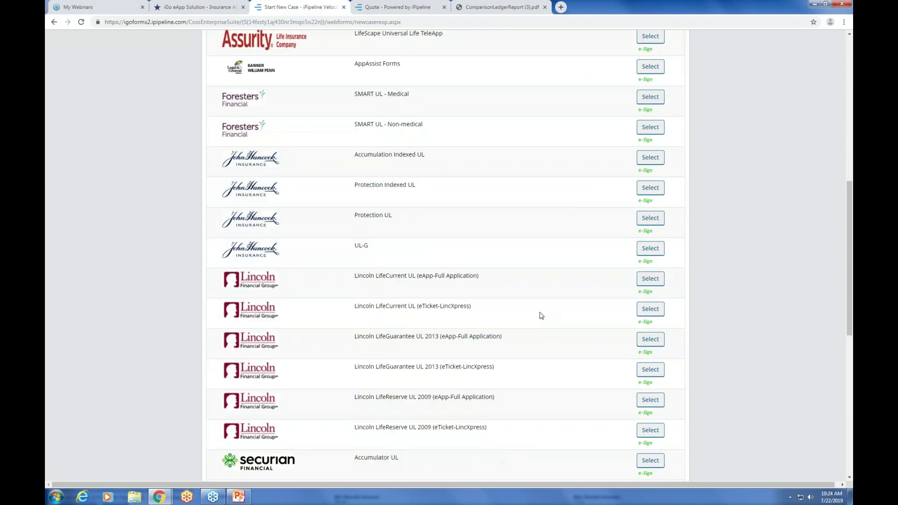
{"action": "scroll", "coordinate": [541, 315], "scroll_direction": "down", "scroll_amount": 6}
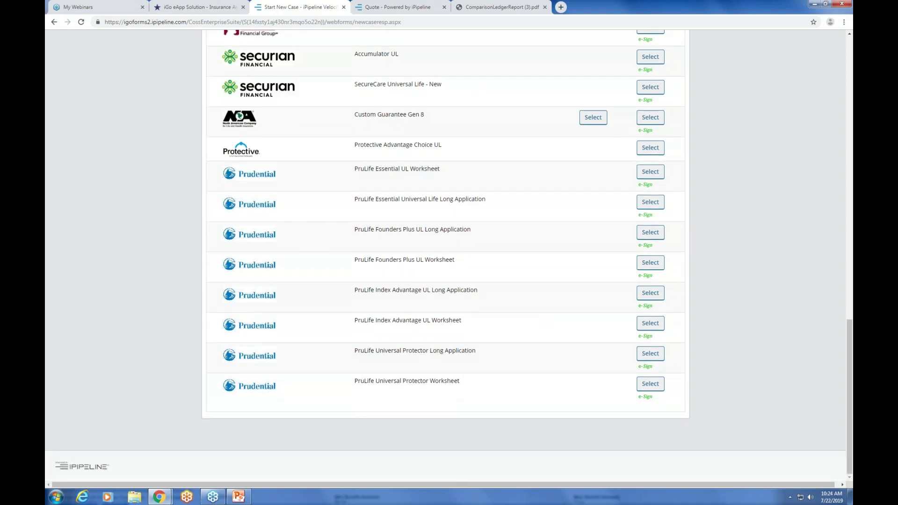
{"action": "scroll", "coordinate": [518, 261], "scroll_direction": "up", "scroll_amount": 3}
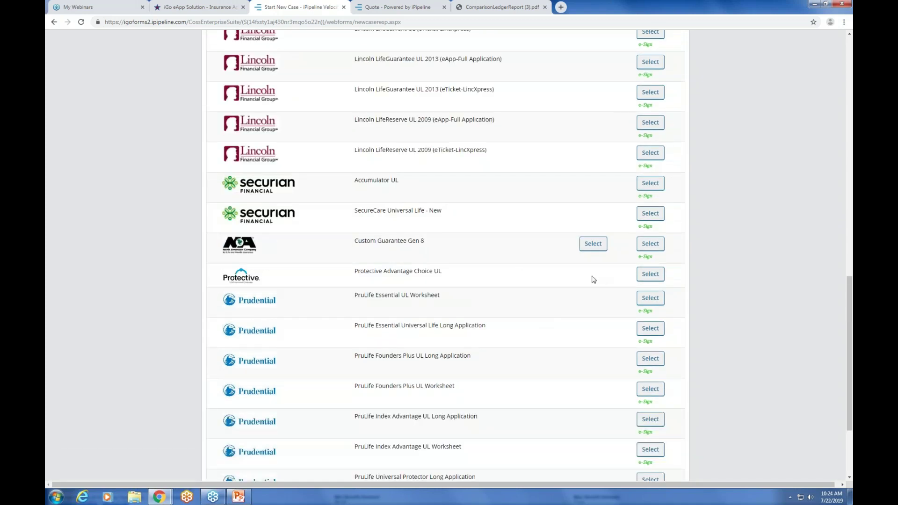
{"action": "scroll", "coordinate": [594, 279], "scroll_direction": "up", "scroll_amount": 2}
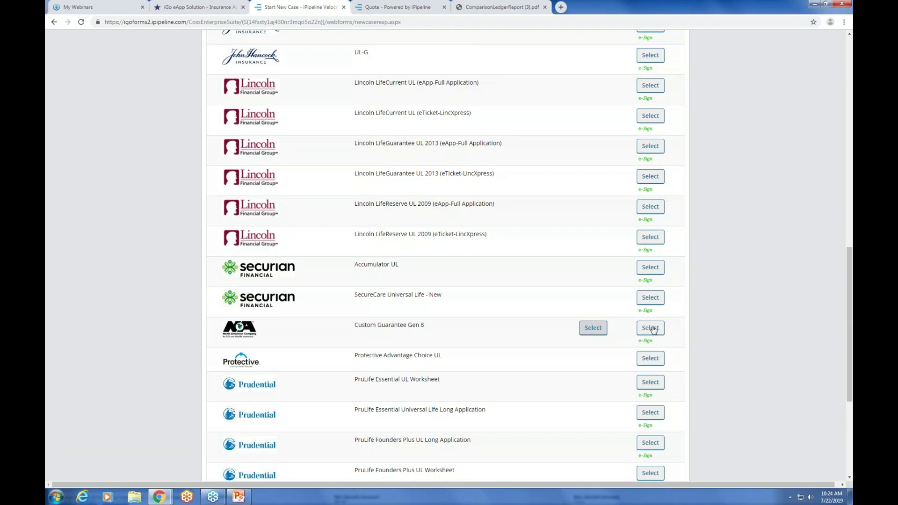
{"action": "left_click", "coordinate": [653, 329]}
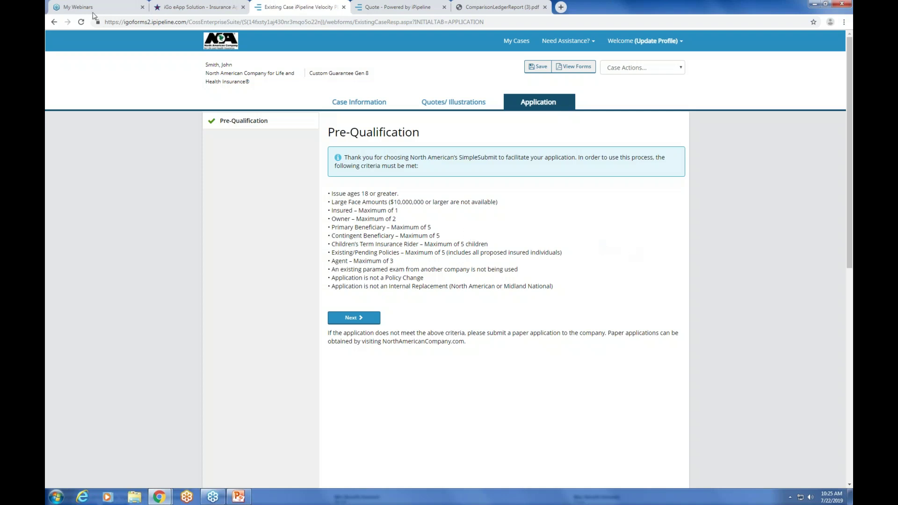
Return to the IAMS website's Life products page and open the Product Information tool
{"action": "left_click", "coordinate": [197, 8]}
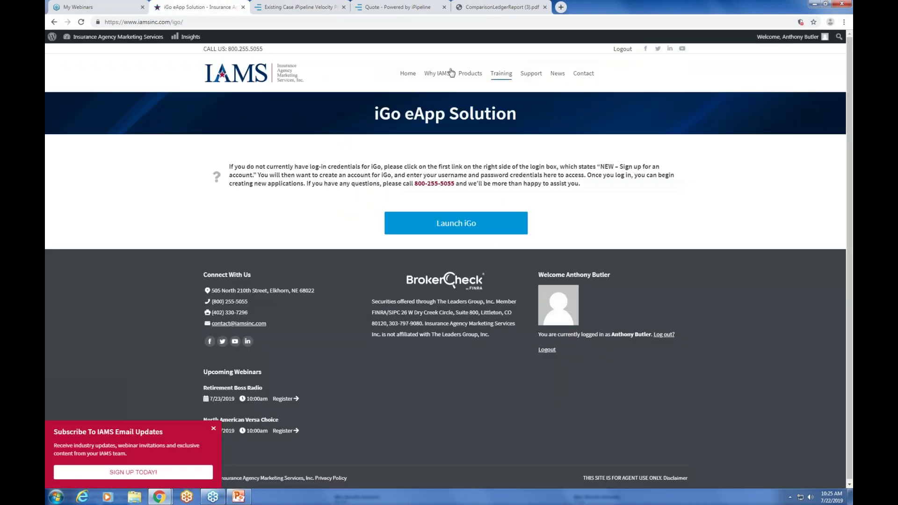
{"action": "mouse_move", "coordinate": [462, 77]}
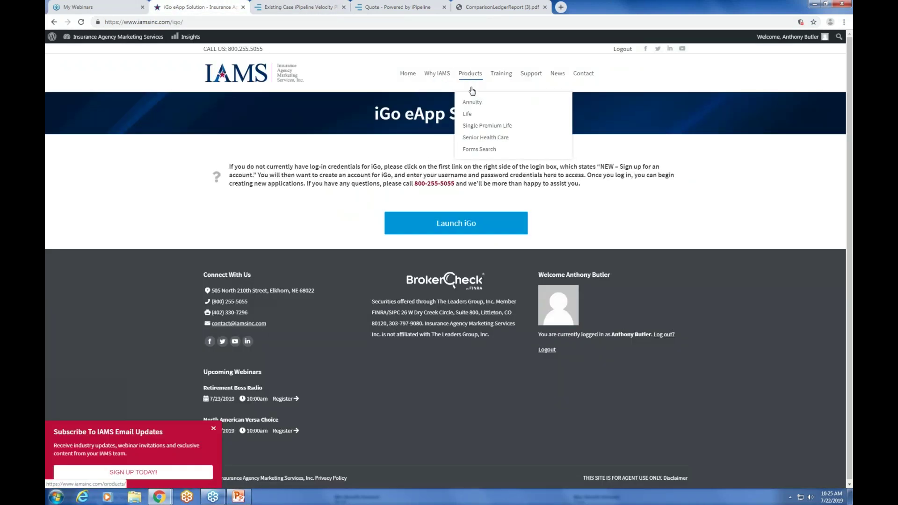
{"action": "left_click", "coordinate": [470, 114]}
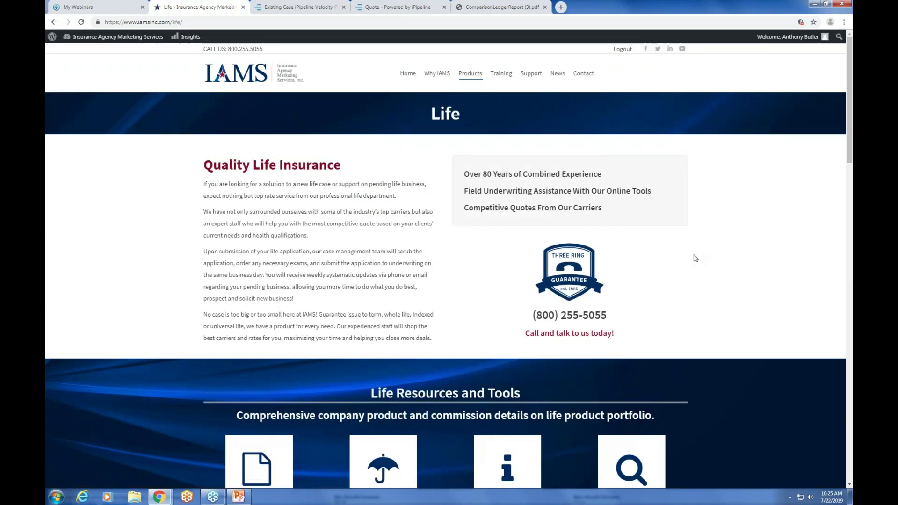
{"action": "scroll", "coordinate": [707, 279], "scroll_direction": "down", "scroll_amount": 5}
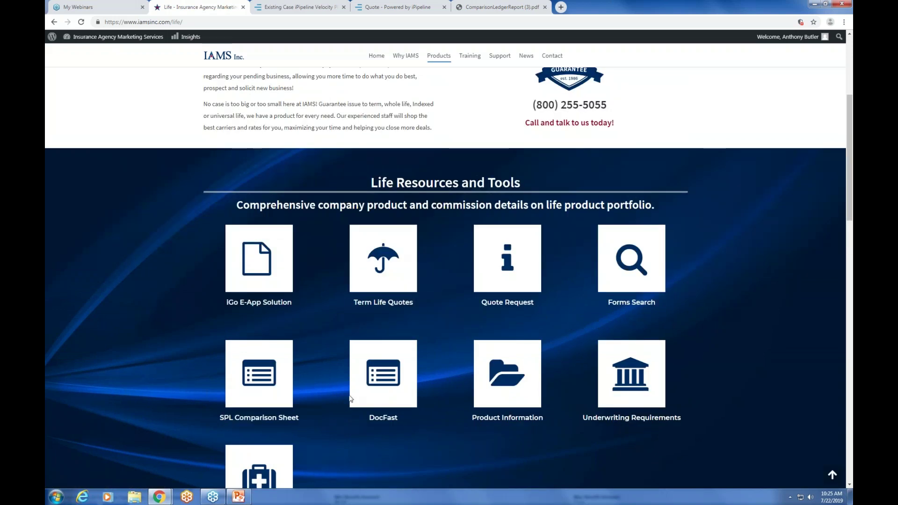
{"action": "scroll", "coordinate": [350, 399], "scroll_direction": "down", "scroll_amount": 2}
{"action": "left_click", "coordinate": [507, 297]}
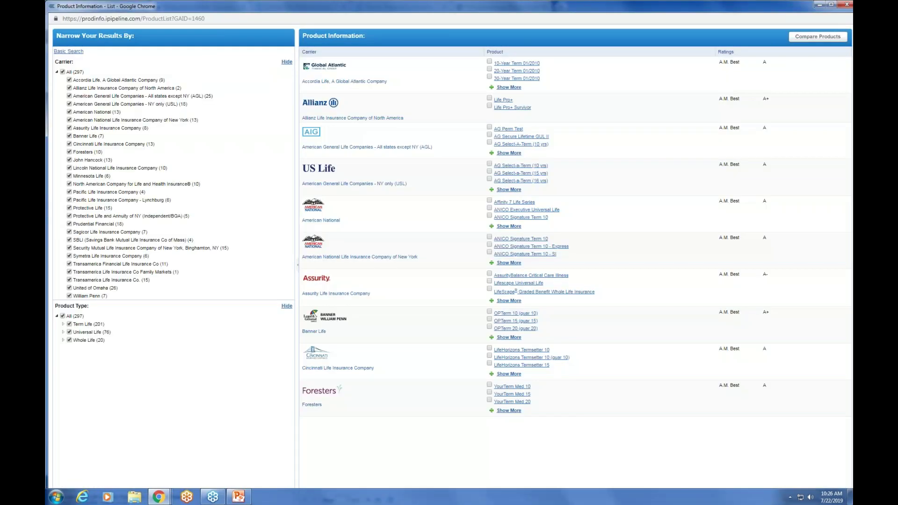
Expand the full American National product list and open ANICO Signature Term 30
{"action": "left_click", "coordinate": [514, 300]}
{"action": "left_click", "coordinate": [515, 227]}
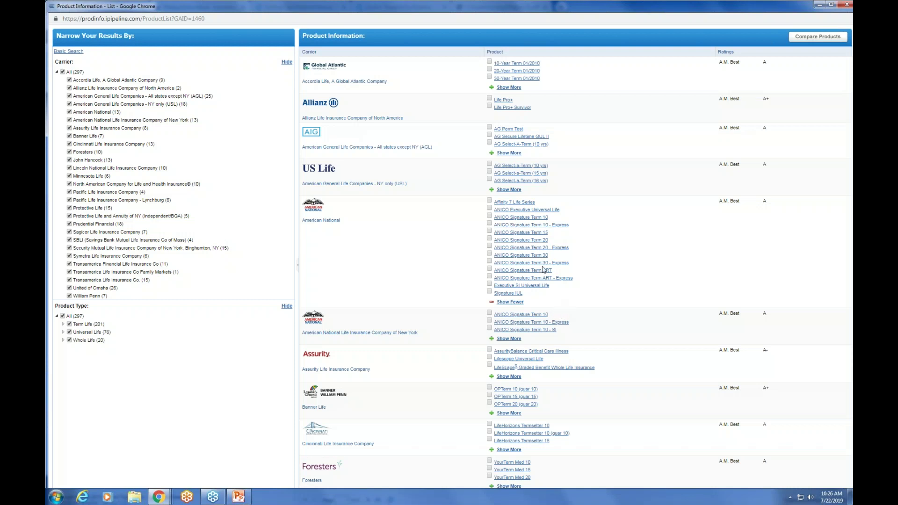
{"action": "left_click", "coordinate": [540, 258]}
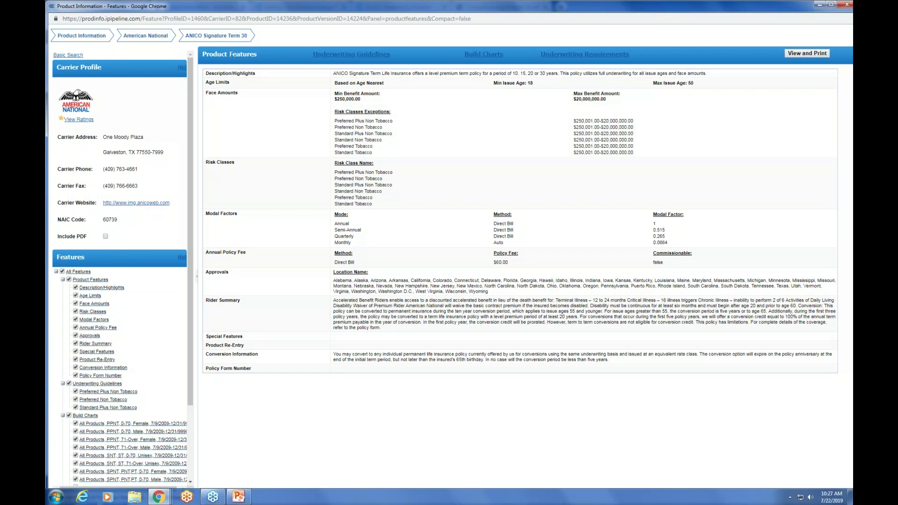
Examine the Underwriting Guidelines, Product Features, Build Charts and Underwriting Requirements for ANICO Signature Term 30
{"action": "left_click", "coordinate": [352, 54]}
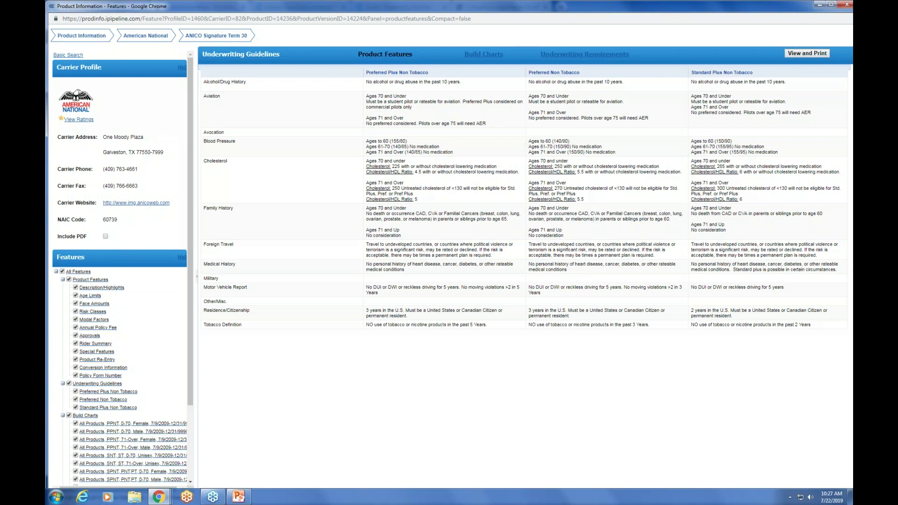
{"action": "left_click", "coordinate": [394, 56]}
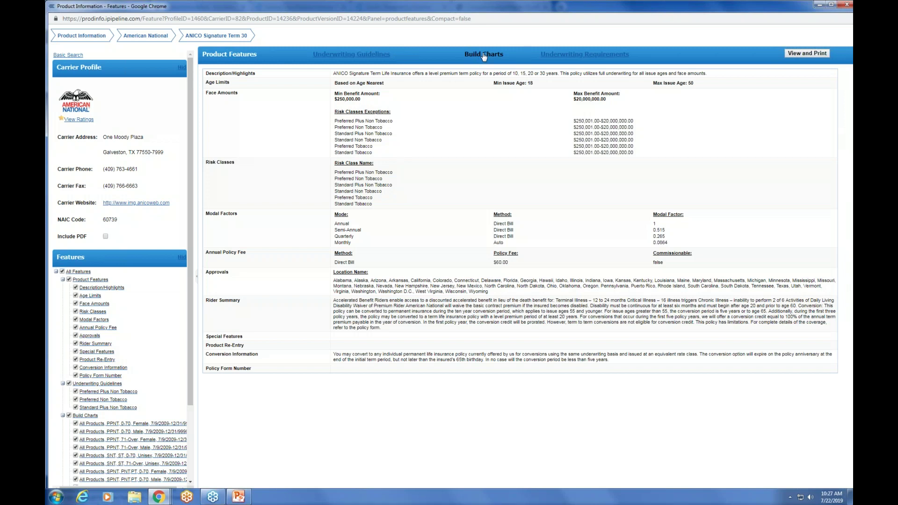
{"action": "left_click", "coordinate": [484, 56]}
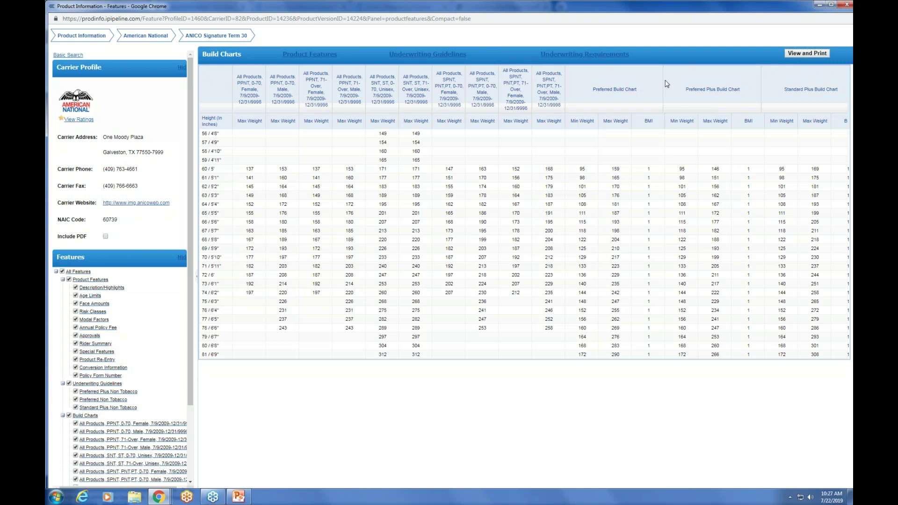
{"action": "left_click", "coordinate": [591, 55]}
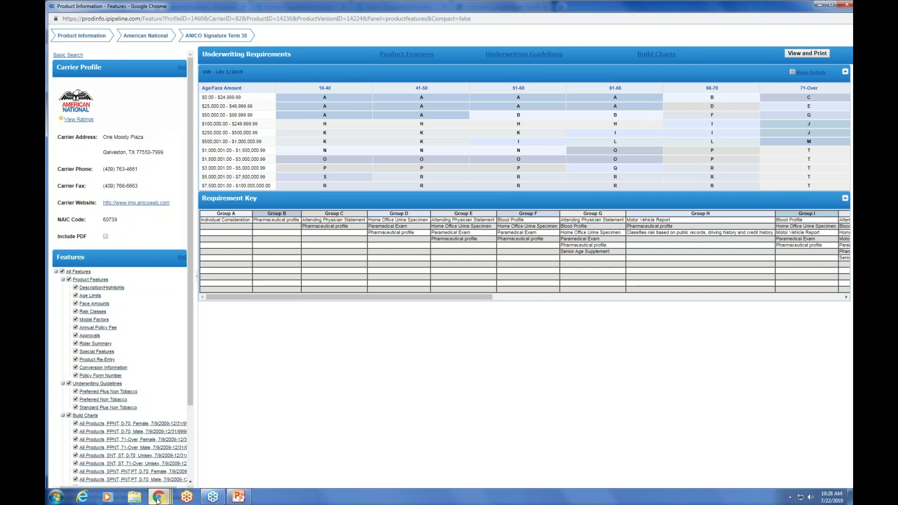
Return to the IAMS website and view the Creative Solutions support page and its list of creative services
{"action": "mouse_move", "coordinate": [162, 499]}
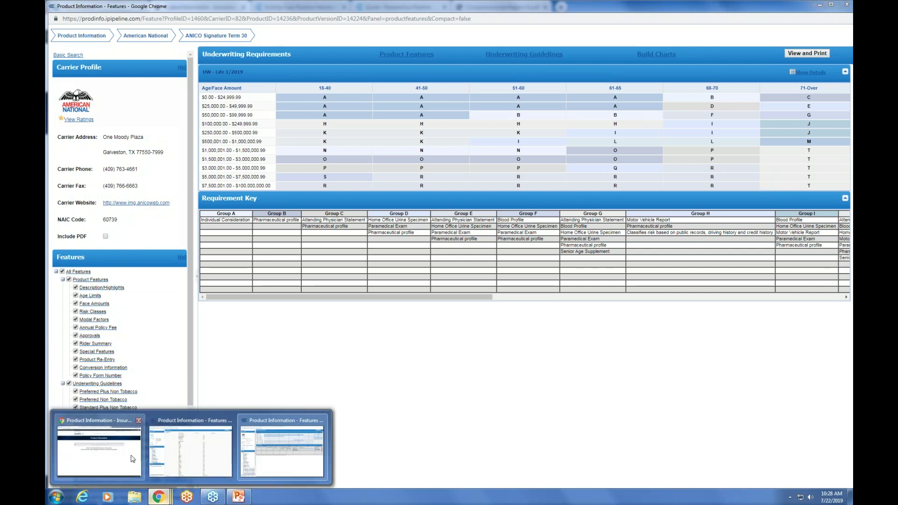
{"action": "left_click", "coordinate": [100, 446]}
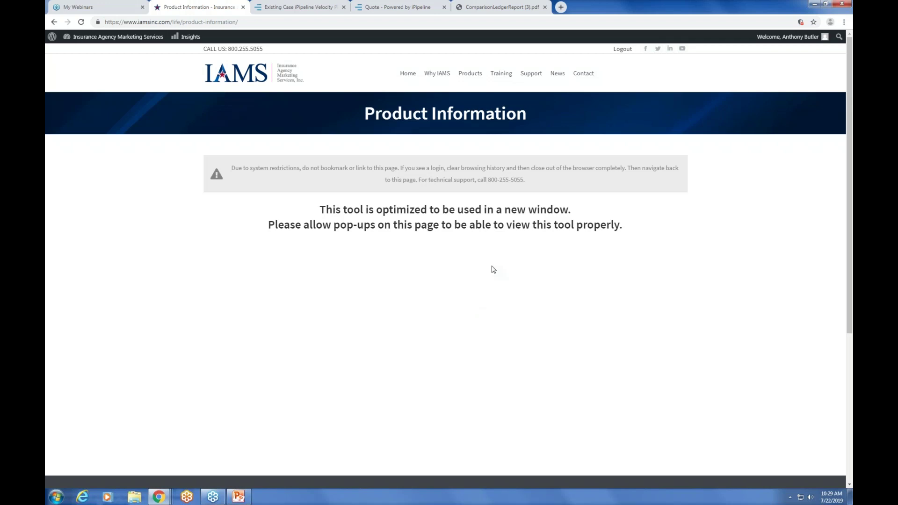
{"action": "mouse_move", "coordinate": [531, 74]}
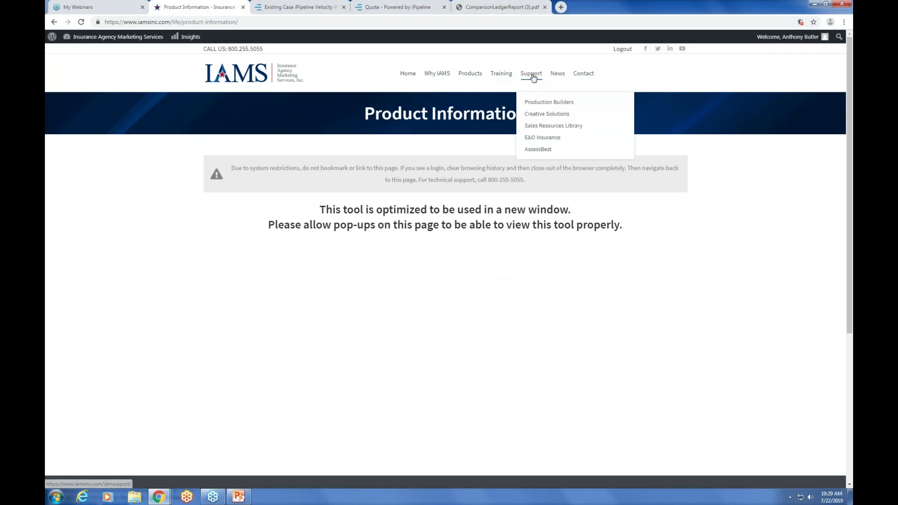
{"action": "left_click", "coordinate": [539, 115]}
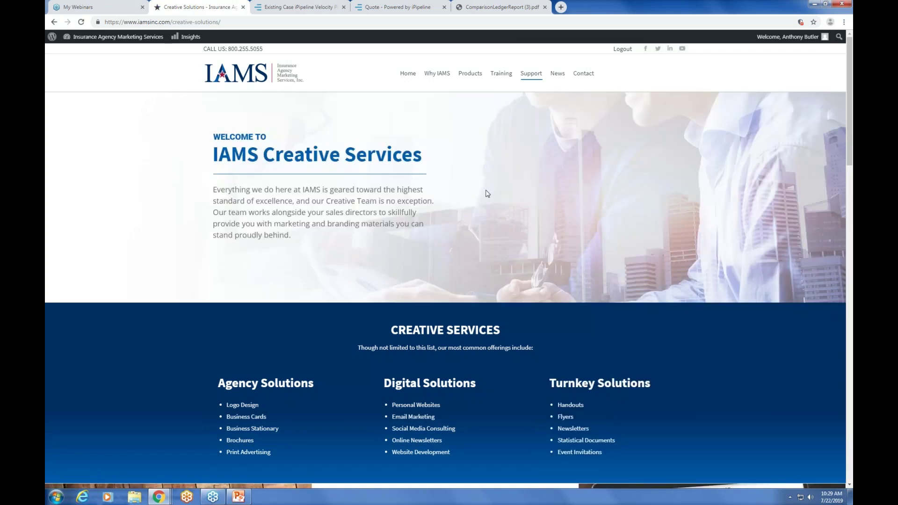
{"action": "scroll", "coordinate": [484, 198], "scroll_direction": "down", "scroll_amount": 1}
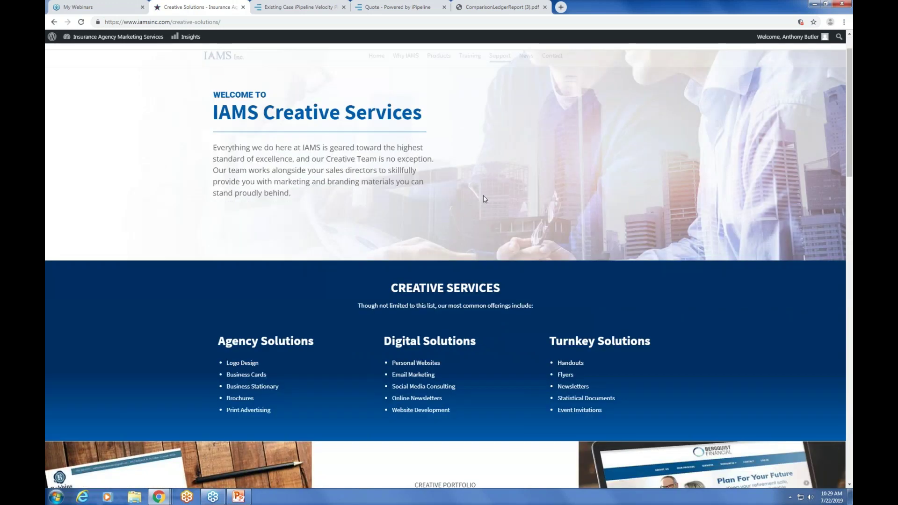
Review the creative services list on the Creative Solutions page and open the creative portfolio PDF in a new tab
{"action": "scroll", "coordinate": [484, 196], "scroll_direction": "down", "scroll_amount": 1}
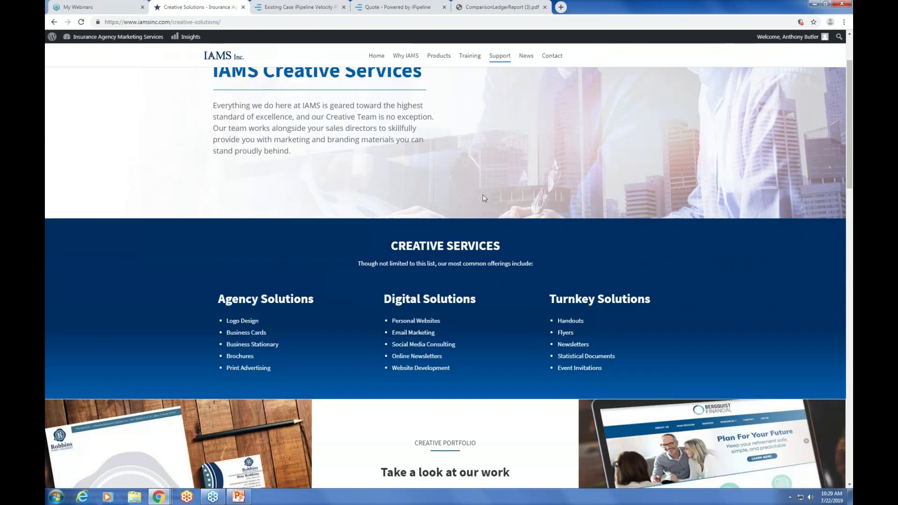
{"action": "scroll", "coordinate": [484, 195], "scroll_direction": "up", "scroll_amount": 1}
{"action": "mouse_move", "coordinate": [501, 57]}
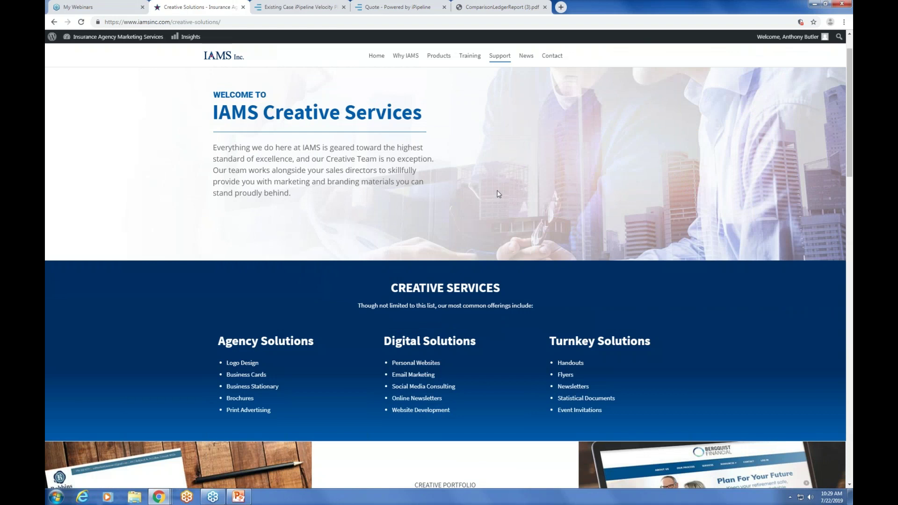
{"action": "scroll", "coordinate": [498, 194], "scroll_direction": "down", "scroll_amount": 2}
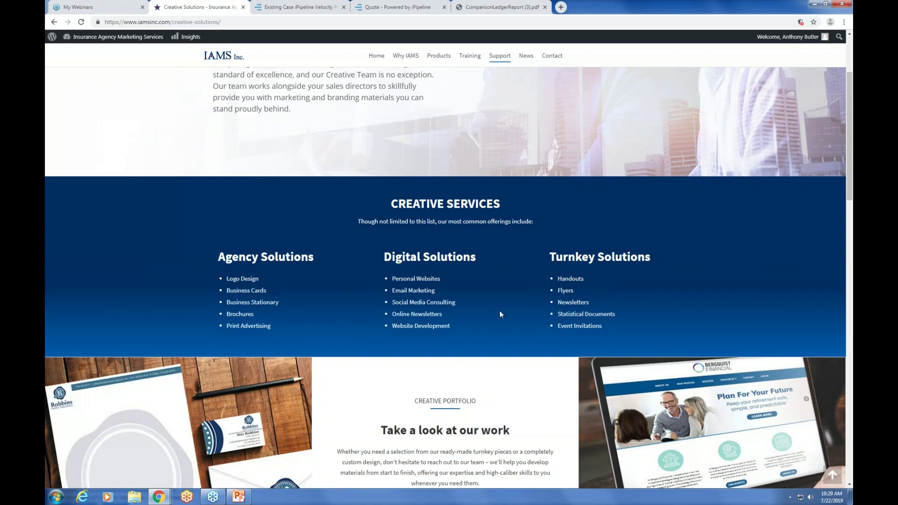
{"action": "scroll", "coordinate": [500, 311], "scroll_direction": "down", "scroll_amount": 3}
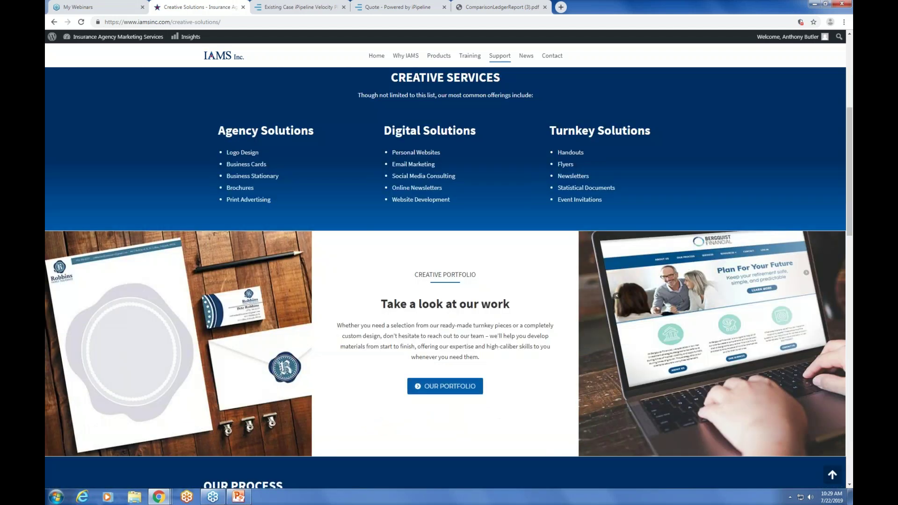
{"action": "scroll", "coordinate": [450, 286], "scroll_direction": "down", "scroll_amount": 1}
{"action": "right_click", "coordinate": [466, 304]}
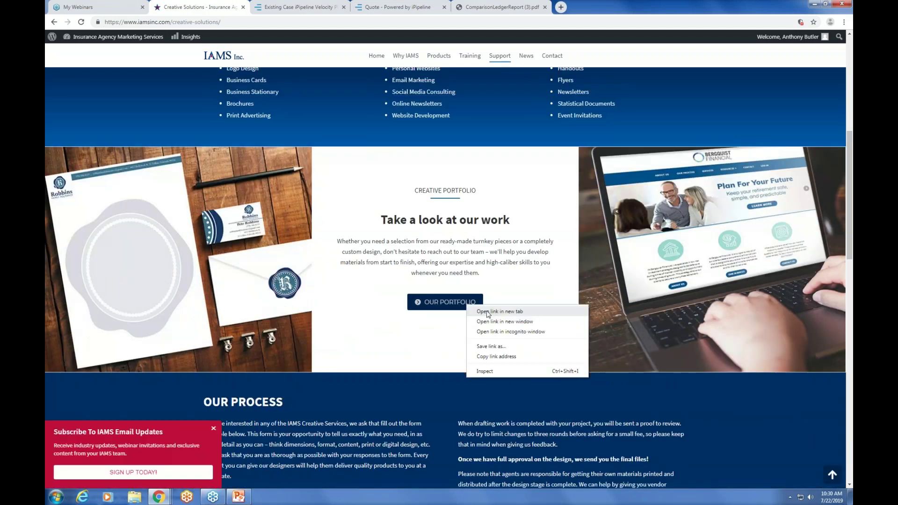
{"action": "left_click", "coordinate": [487, 310]}
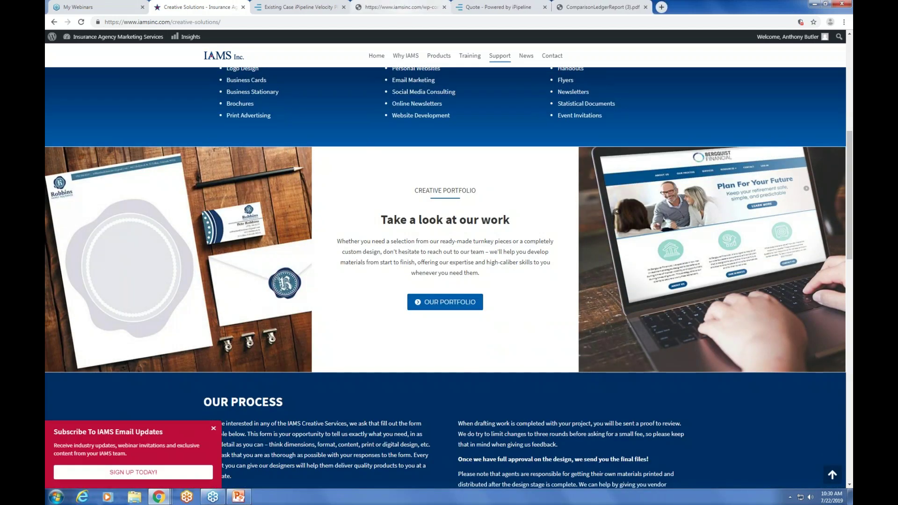
{"action": "left_click", "coordinate": [404, 10]}
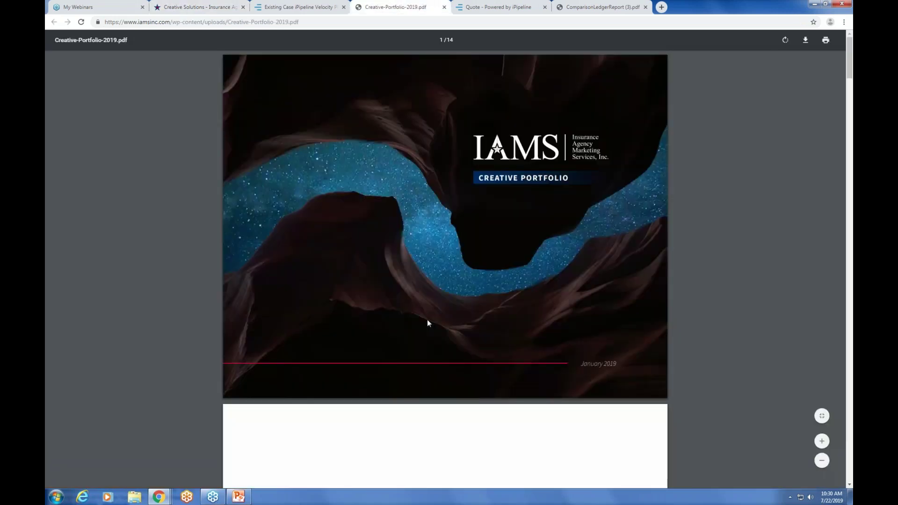
Look through the portfolio's opening pages, covering the Creative Team, Our Mission and the Introduction
{"action": "scroll", "coordinate": [428, 323], "scroll_direction": "down", "scroll_amount": 5}
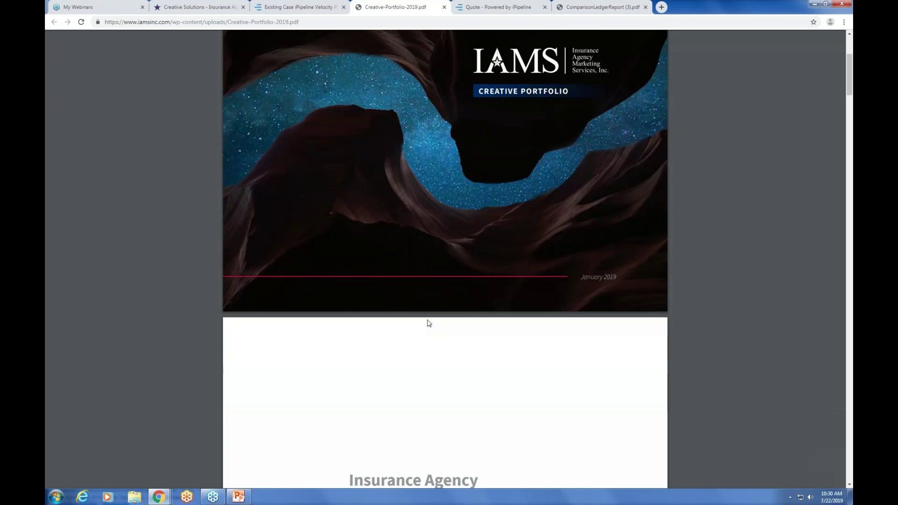
{"action": "scroll", "coordinate": [428, 322], "scroll_direction": "down", "scroll_amount": 5}
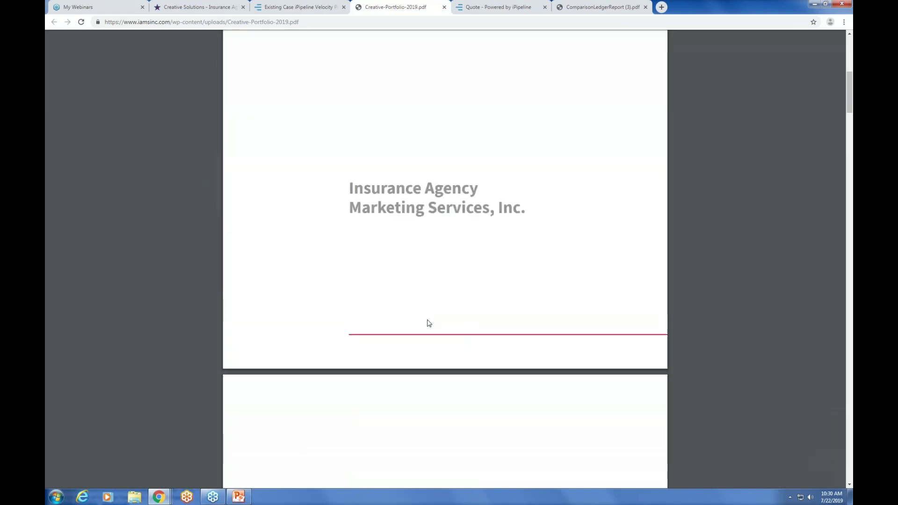
{"action": "scroll", "coordinate": [427, 322], "scroll_direction": "down", "scroll_amount": 3}
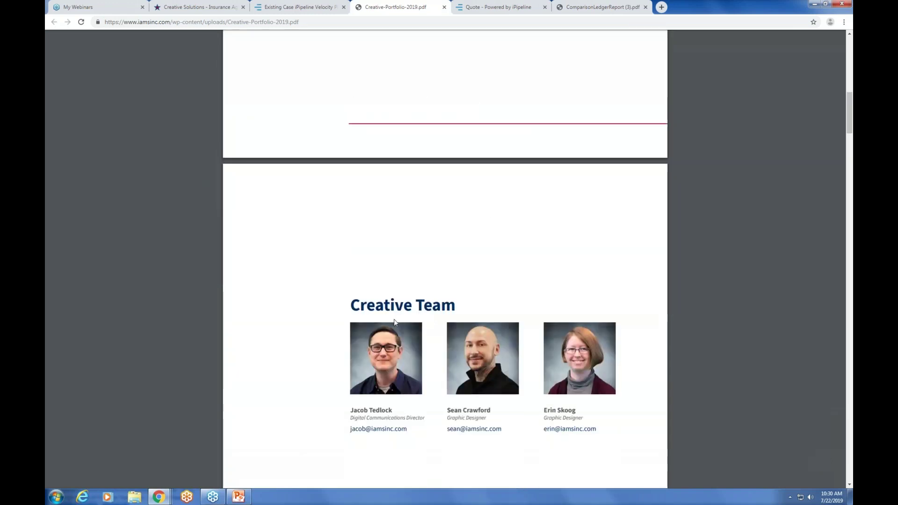
{"action": "scroll", "coordinate": [394, 319], "scroll_direction": "down", "scroll_amount": 1}
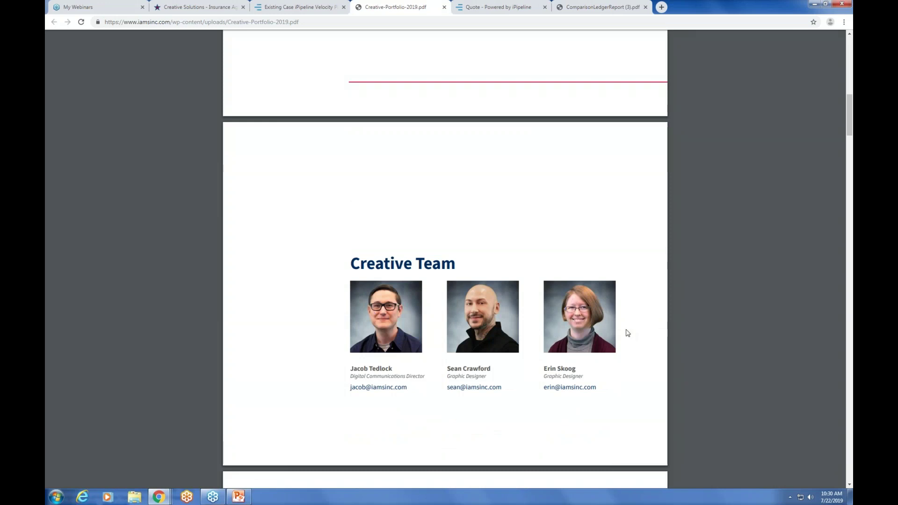
{"action": "scroll", "coordinate": [627, 332], "scroll_direction": "down", "scroll_amount": 5}
{"action": "scroll", "coordinate": [627, 332], "scroll_direction": "down", "scroll_amount": 8}
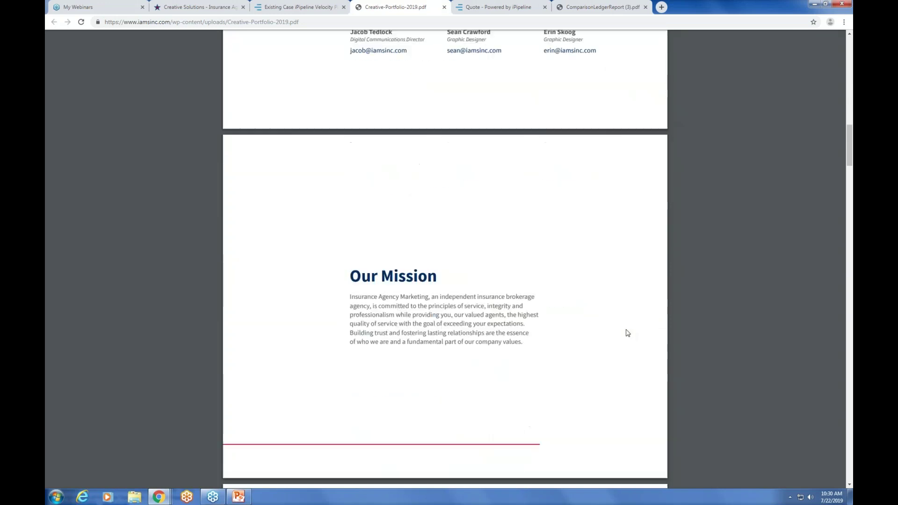
{"action": "scroll", "coordinate": [627, 333], "scroll_direction": "down", "scroll_amount": 13}
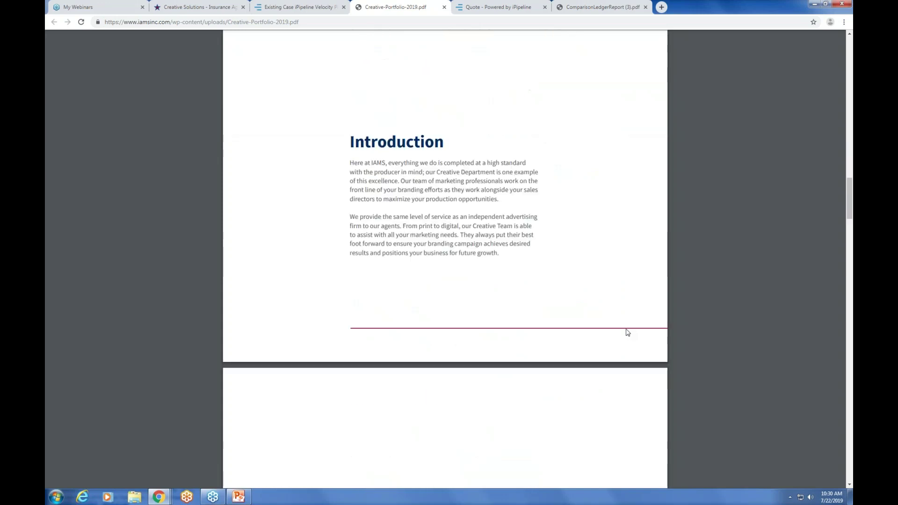
Examine the portfolio's IAMS Logo Library and client design samples, continuing through to the Contact Us page
{"action": "scroll", "coordinate": [462, 148], "scroll_direction": "down", "scroll_amount": 8}
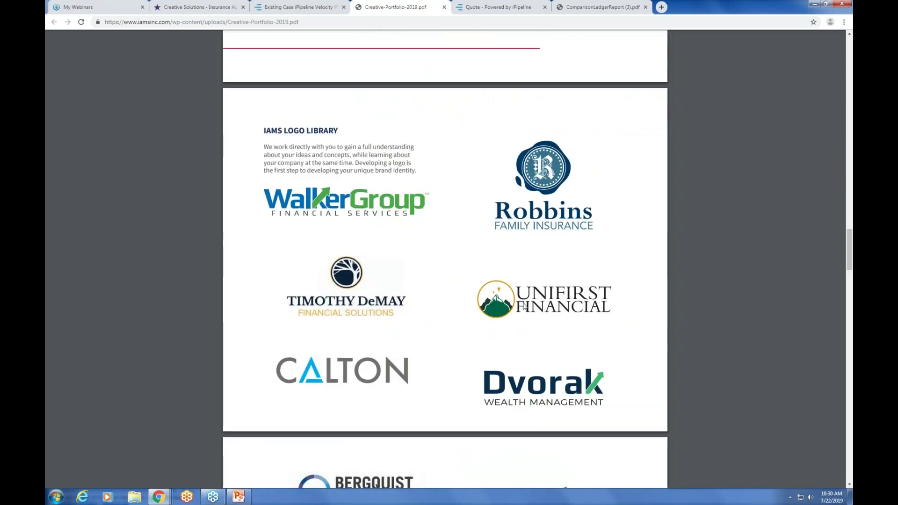
{"action": "scroll", "coordinate": [525, 307], "scroll_direction": "down", "scroll_amount": 8}
{"action": "scroll", "coordinate": [525, 307], "scroll_direction": "down", "scroll_amount": 7}
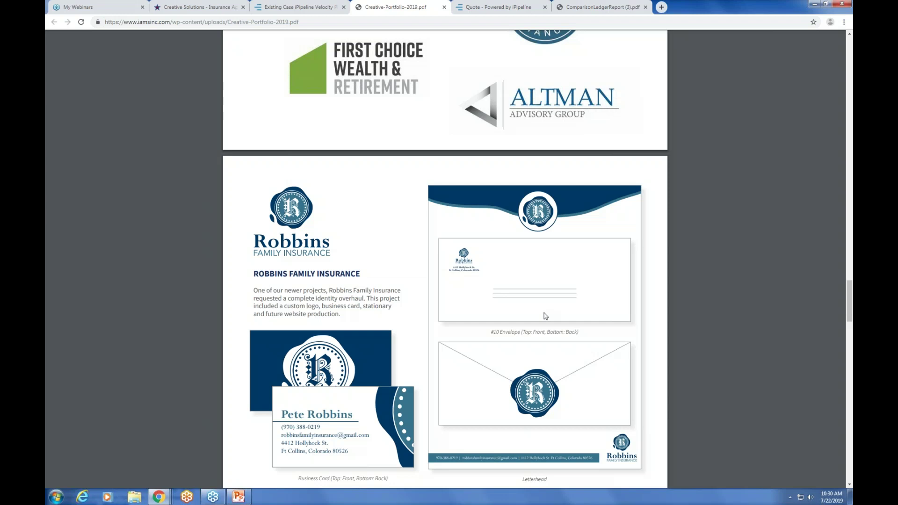
{"action": "scroll", "coordinate": [545, 317], "scroll_direction": "down", "scroll_amount": 2}
{"action": "scroll", "coordinate": [544, 315], "scroll_direction": "down", "scroll_amount": 5}
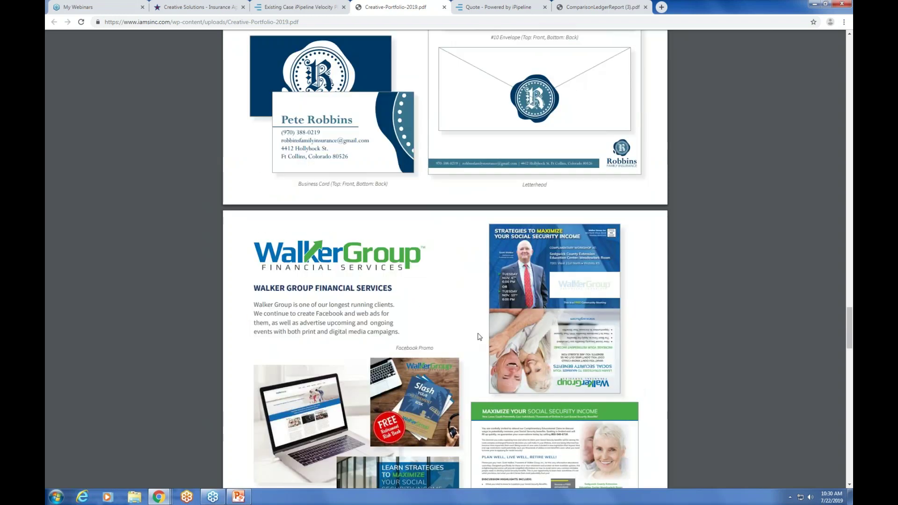
{"action": "scroll", "coordinate": [373, 361], "scroll_direction": "down", "scroll_amount": 1}
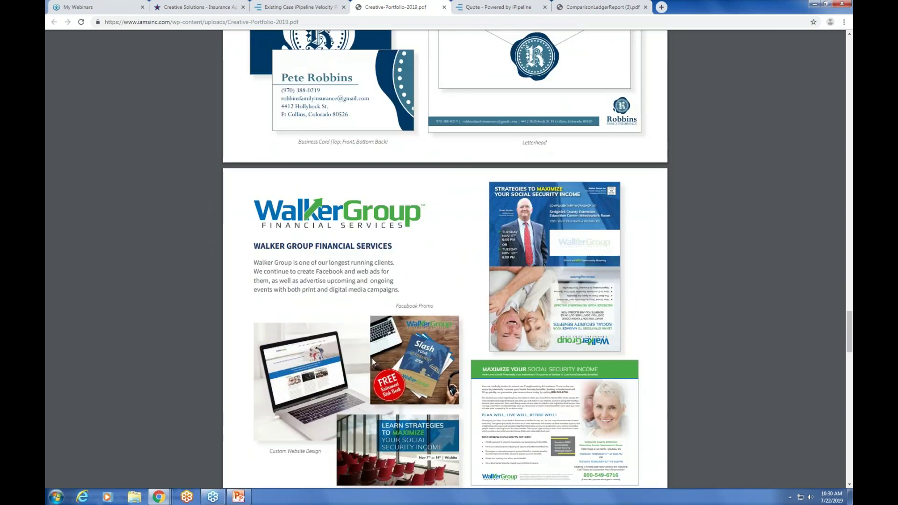
{"action": "scroll", "coordinate": [372, 358], "scroll_direction": "down", "scroll_amount": 8}
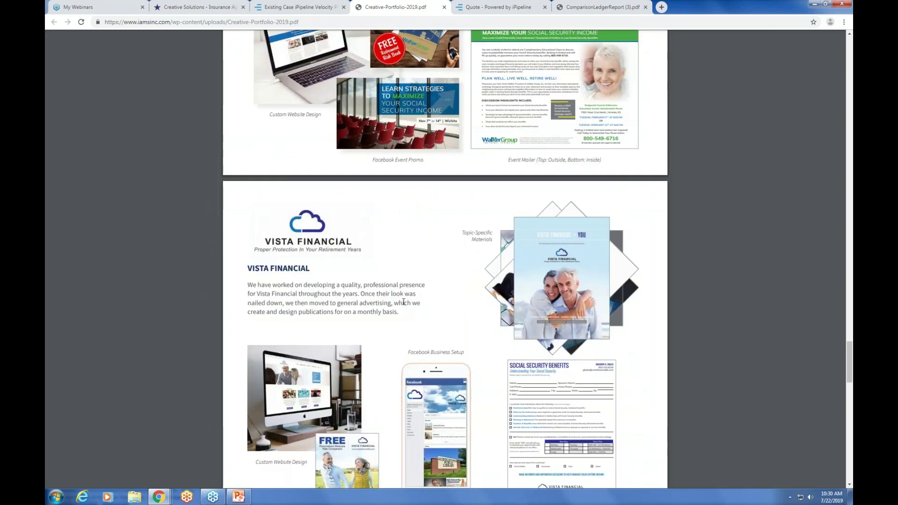
{"action": "scroll", "coordinate": [530, 289], "scroll_direction": "down", "scroll_amount": 2}
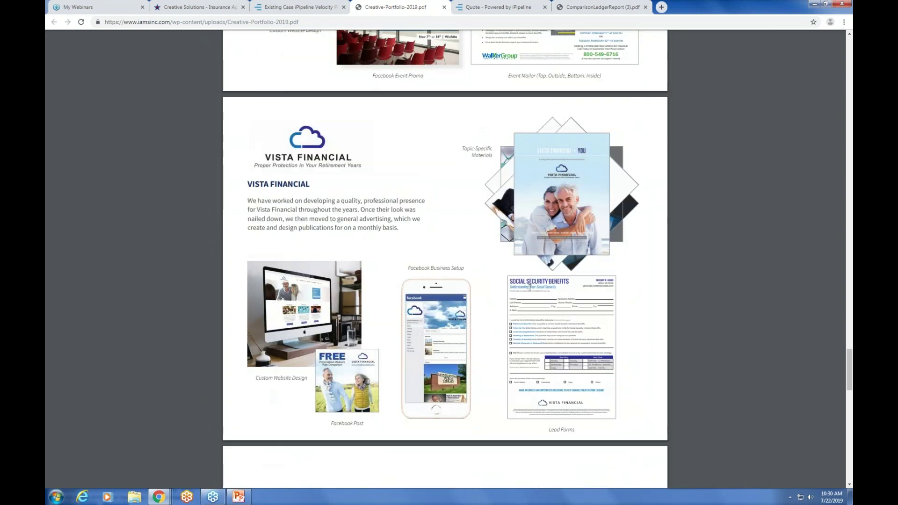
{"action": "scroll", "coordinate": [530, 288], "scroll_direction": "down", "scroll_amount": 9}
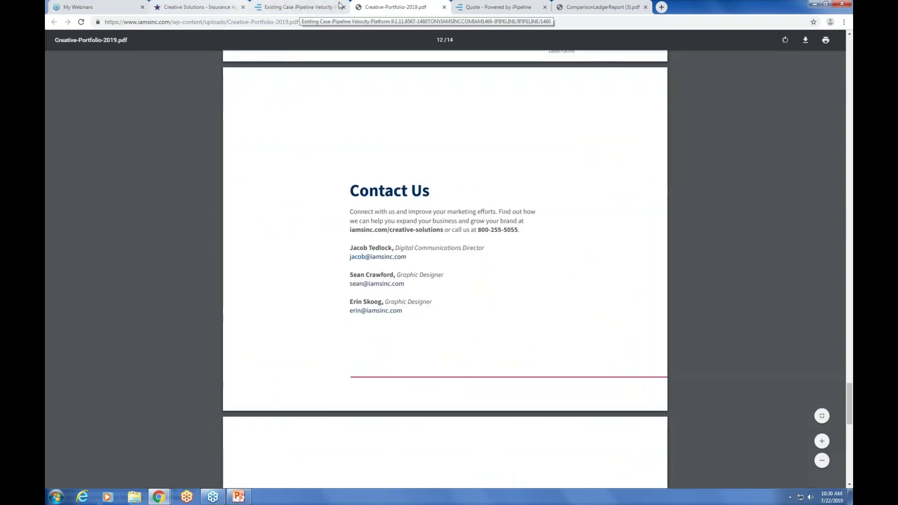
Return to the Creative Solutions page and read Our Process, highlighting the sentence about limiting changes to three rounds
{"action": "left_click", "coordinate": [178, 7]}
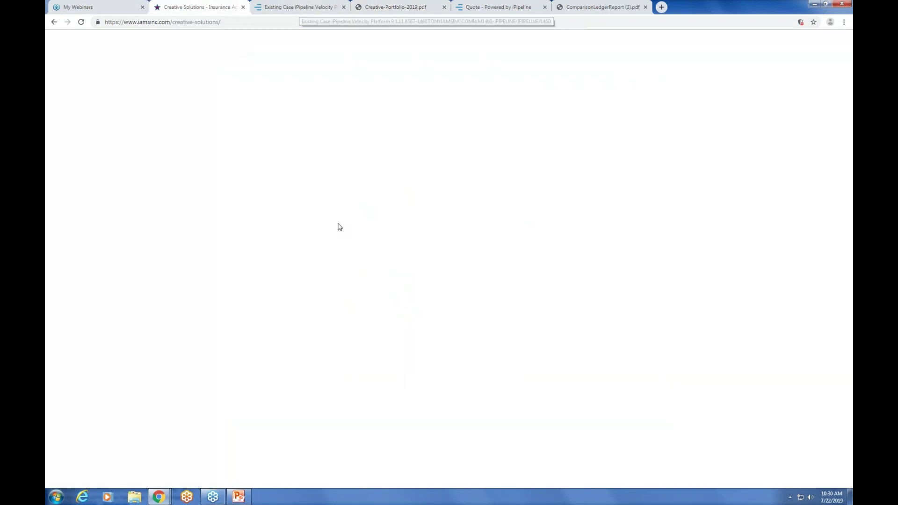
{"action": "scroll", "coordinate": [436, 214], "scroll_direction": "down", "scroll_amount": 3}
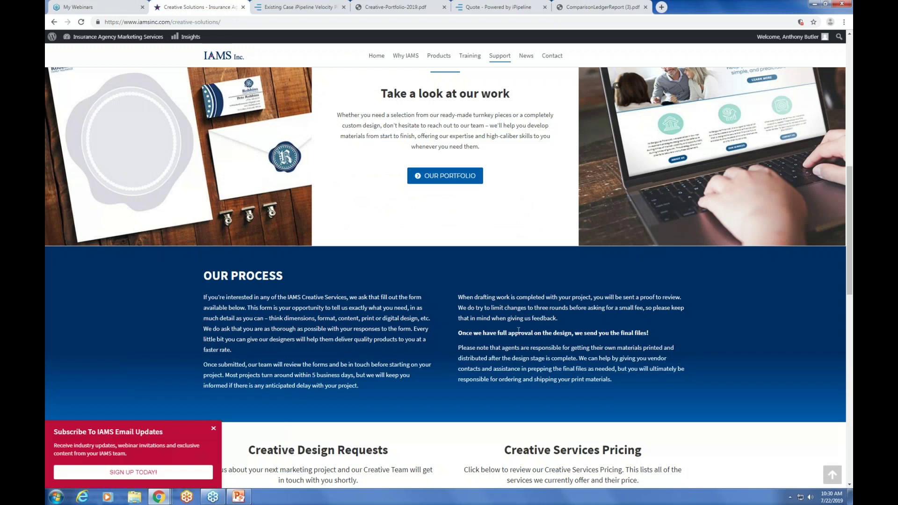
{"action": "scroll", "coordinate": [468, 304], "scroll_direction": "down", "scroll_amount": 1}
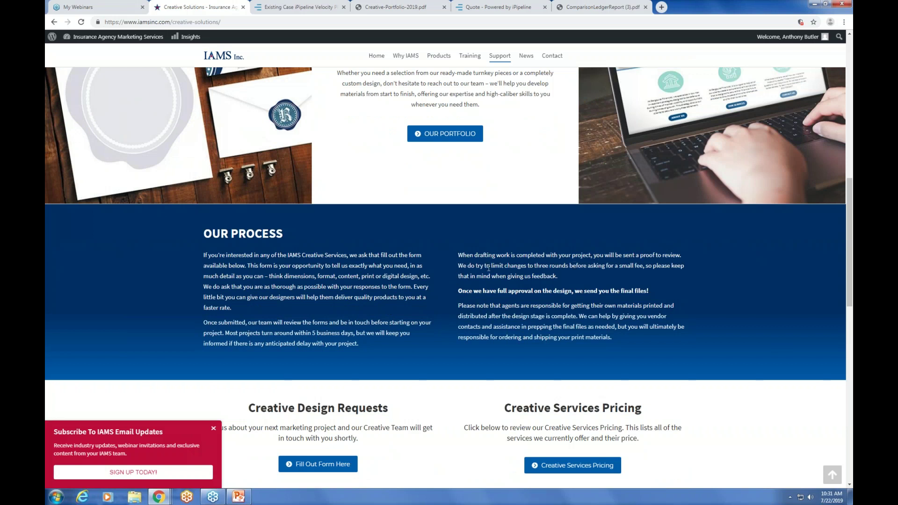
{"action": "left_click_drag", "start_coordinate": [459, 266], "coordinate": [559, 278]}
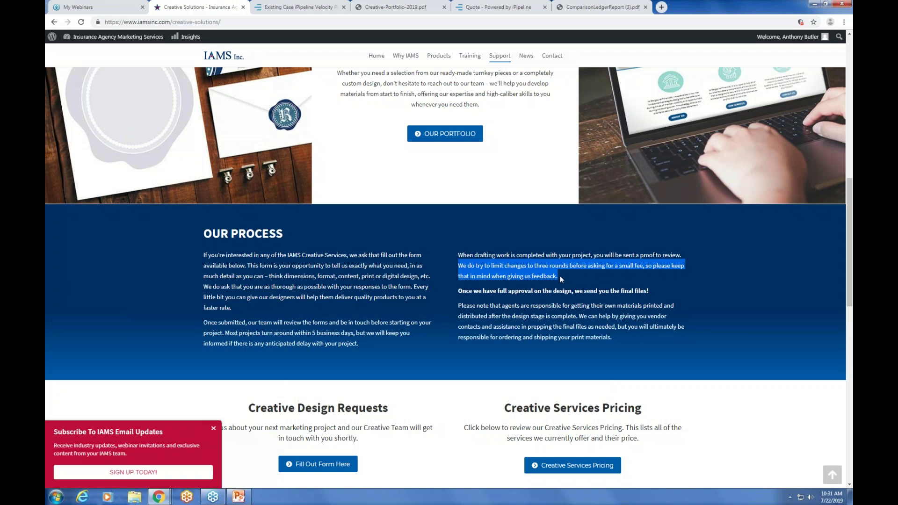
{"action": "scroll", "coordinate": [560, 276], "scroll_direction": "down", "scroll_amount": 1}
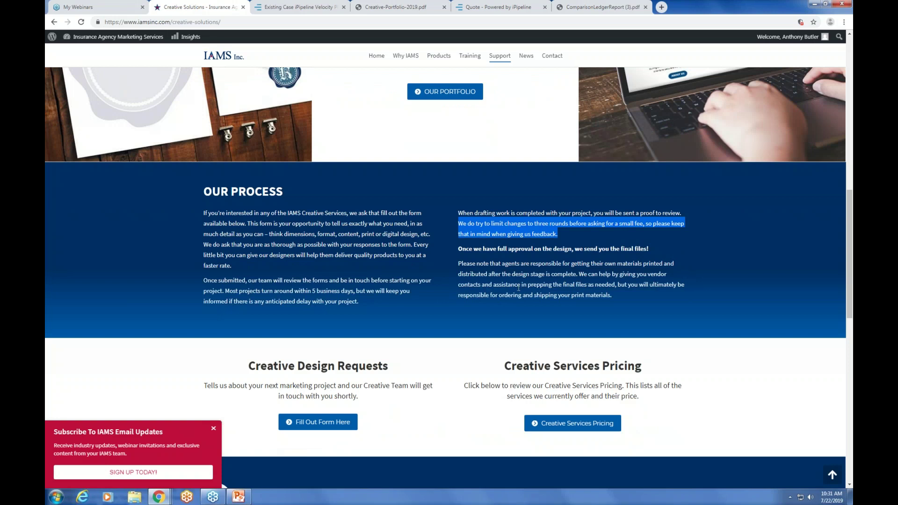
{"action": "scroll", "coordinate": [519, 288], "scroll_direction": "down", "scroll_amount": 2}
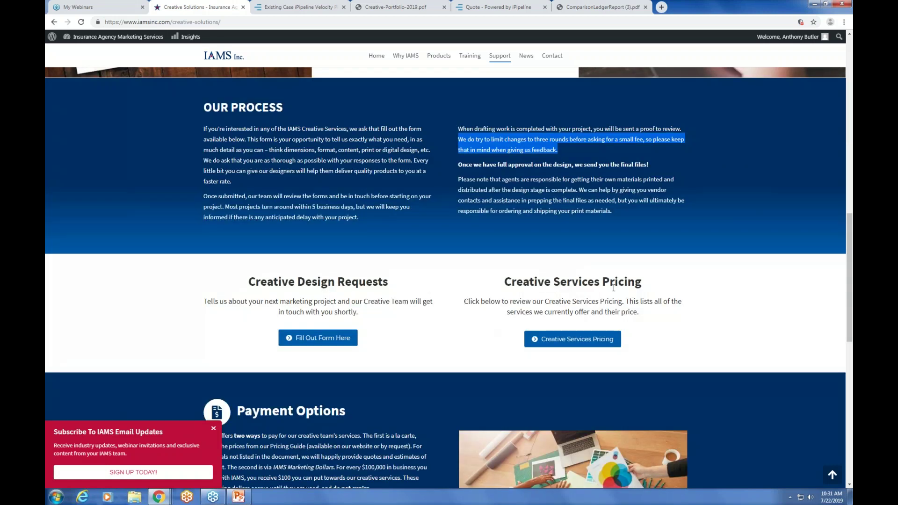
{"action": "left_click", "coordinate": [598, 294]}
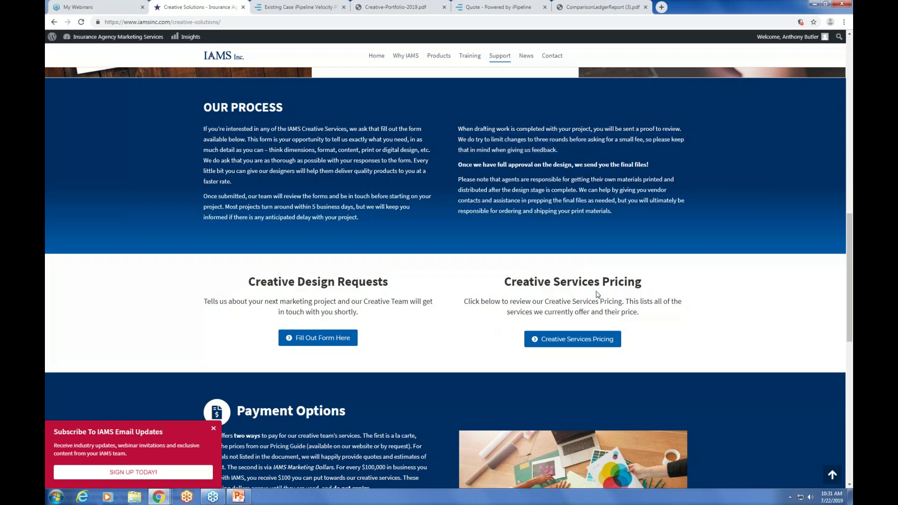
Open the Creative Services Pricing sheet in a new tab and switch to it
{"action": "scroll", "coordinate": [496, 308], "scroll_direction": "down", "scroll_amount": 1}
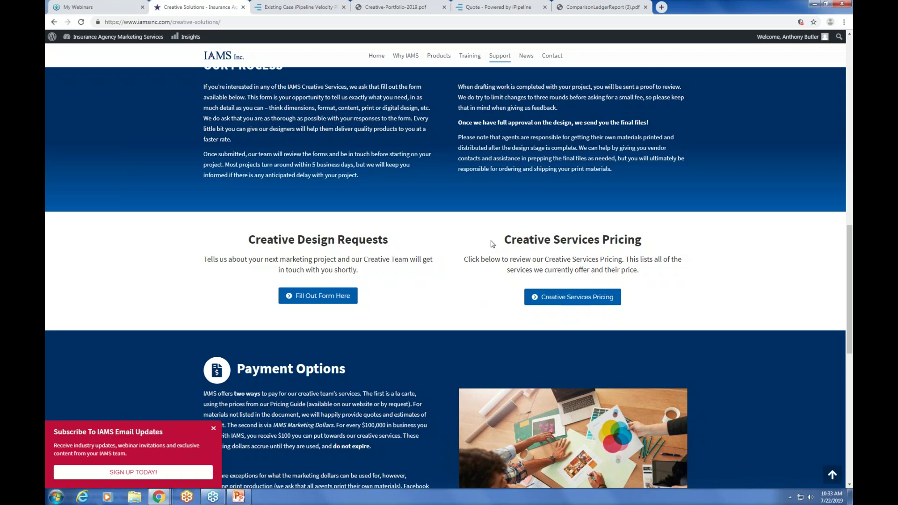
{"action": "right_click", "coordinate": [555, 297]}
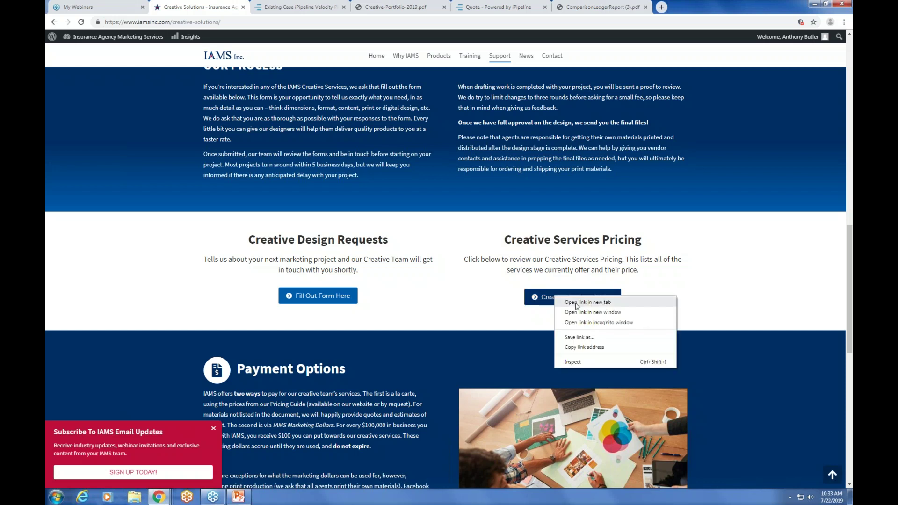
{"action": "left_click", "coordinate": [576, 303]}
{"action": "left_click", "coordinate": [510, 11]}
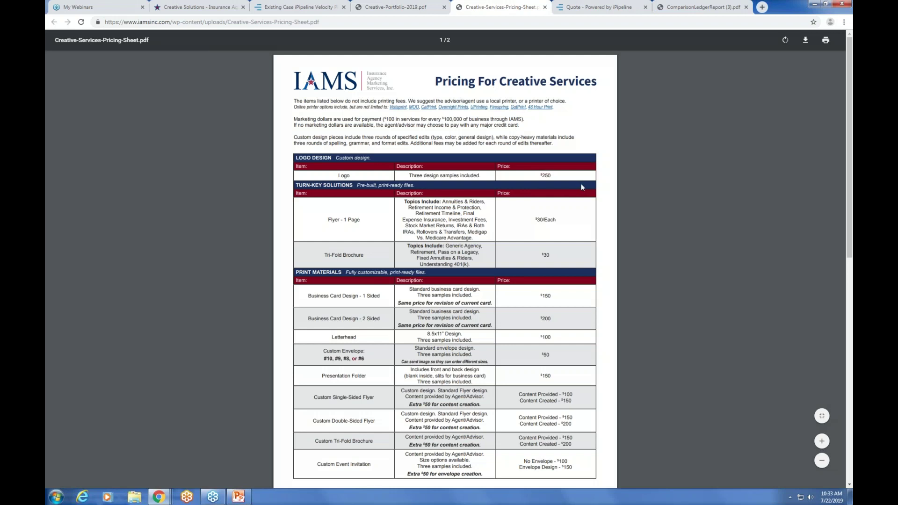
Examine the pricing sheet's print materials, digital services and packages across both pages
{"action": "scroll", "coordinate": [581, 183], "scroll_direction": "down", "scroll_amount": 3}
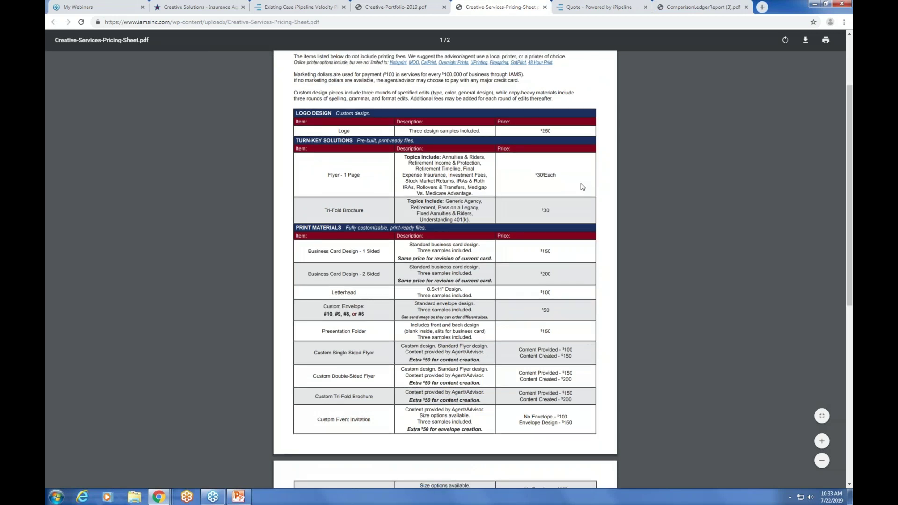
{"action": "scroll", "coordinate": [581, 184], "scroll_direction": "down", "scroll_amount": 1}
{"action": "scroll", "coordinate": [583, 187], "scroll_direction": "down", "scroll_amount": 2}
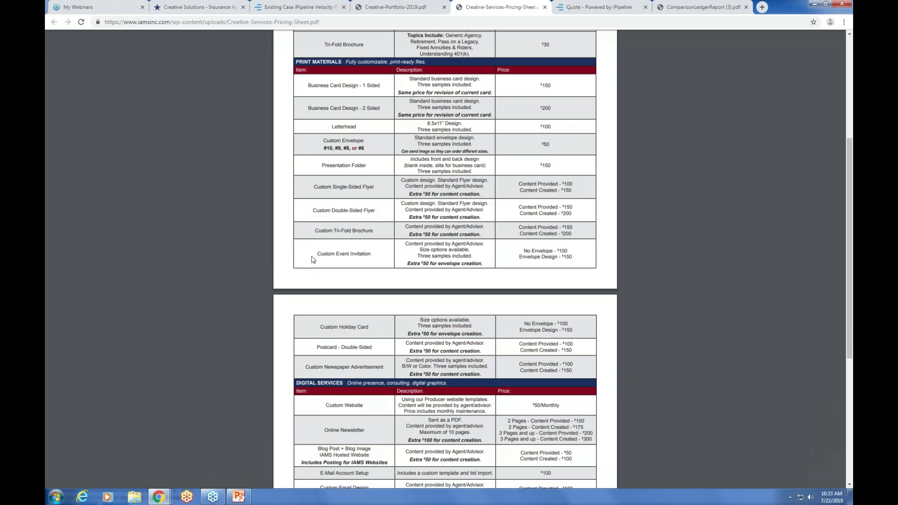
{"action": "scroll", "coordinate": [313, 259], "scroll_direction": "down", "scroll_amount": 2}
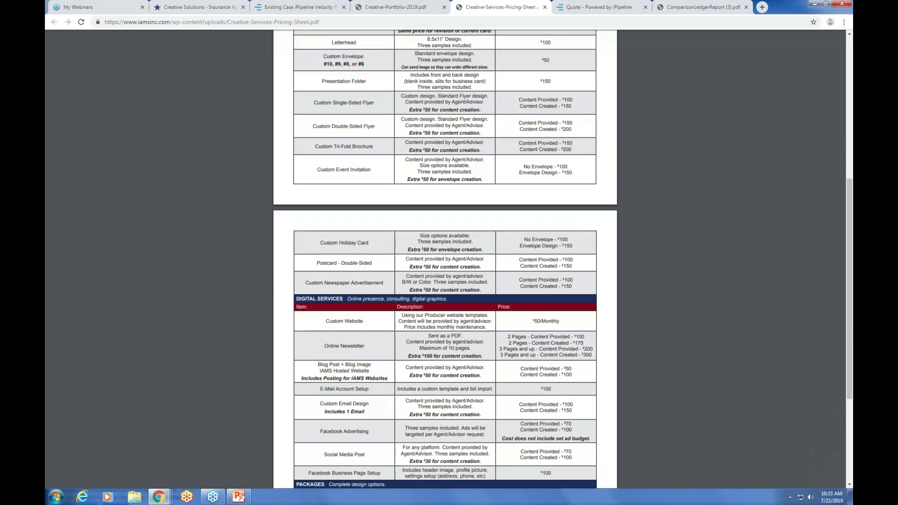
{"action": "scroll", "coordinate": [402, 271], "scroll_direction": "down", "scroll_amount": 1}
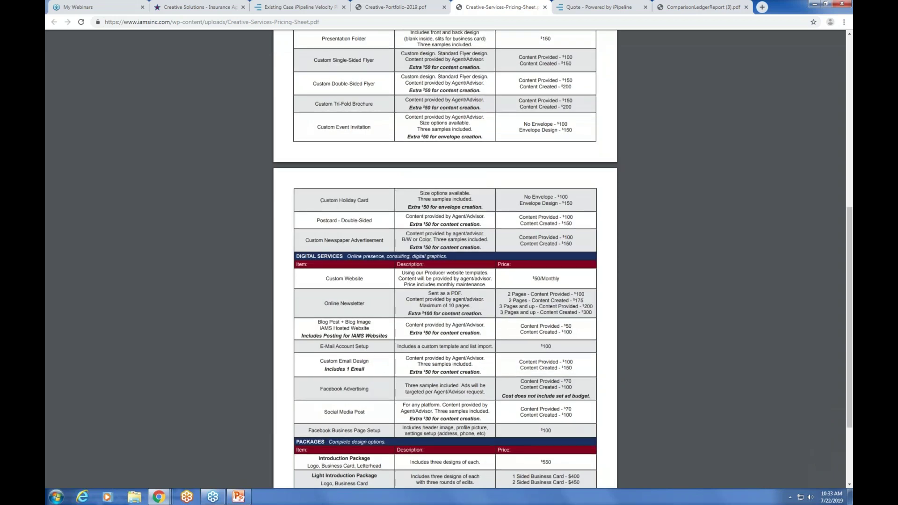
{"action": "scroll", "coordinate": [402, 270], "scroll_direction": "down", "scroll_amount": 3}
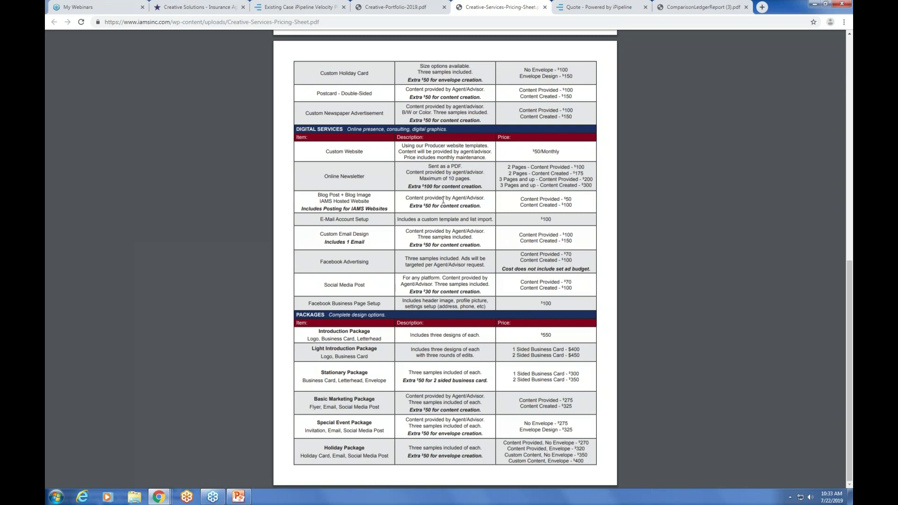
Return to the Creative Solutions page and open the Creative Design Requests form
{"action": "left_click", "coordinate": [189, 4]}
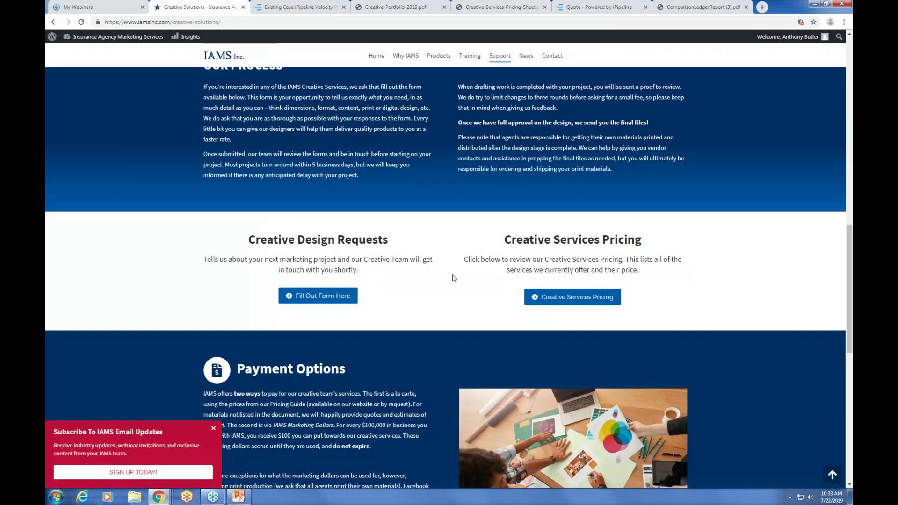
{"action": "scroll", "coordinate": [447, 252], "scroll_direction": "down", "scroll_amount": 1}
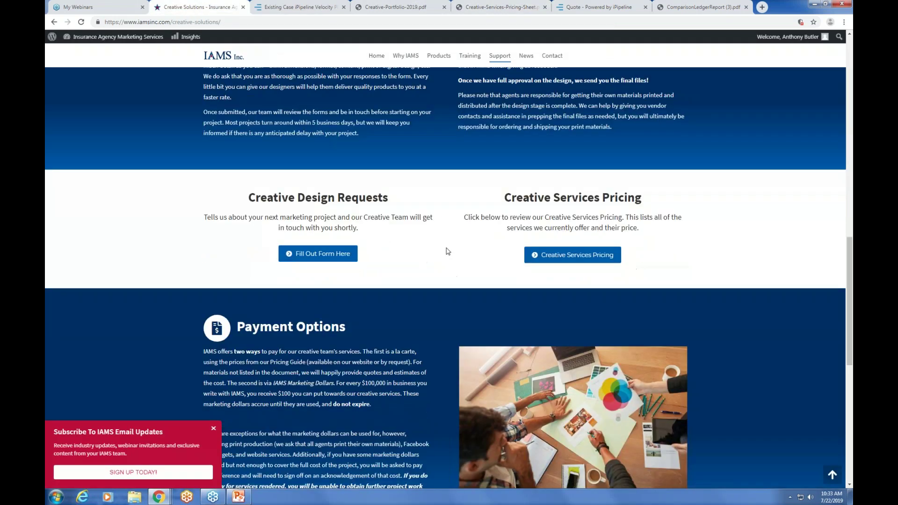
{"action": "left_click", "coordinate": [328, 260]}
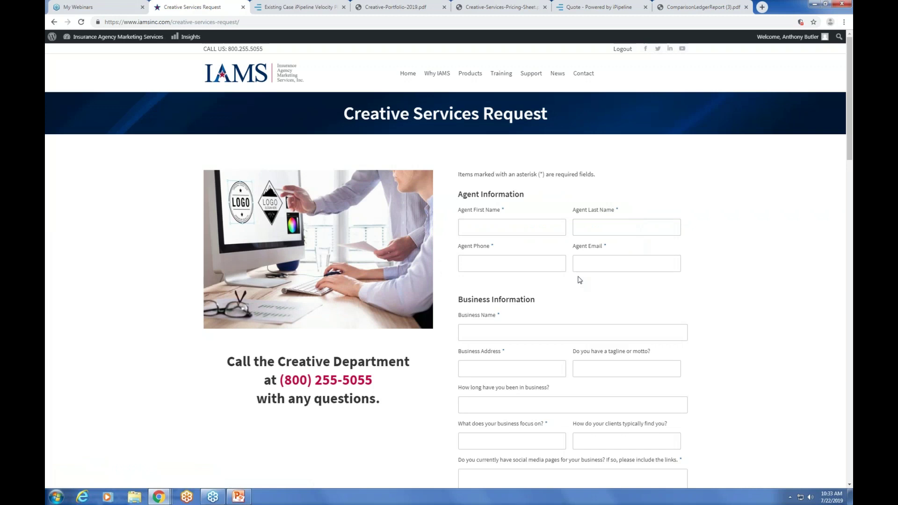
Read through the request form's agent and business information fields, including the logo and website questions
{"action": "scroll", "coordinate": [573, 298], "scroll_direction": "down", "scroll_amount": 4}
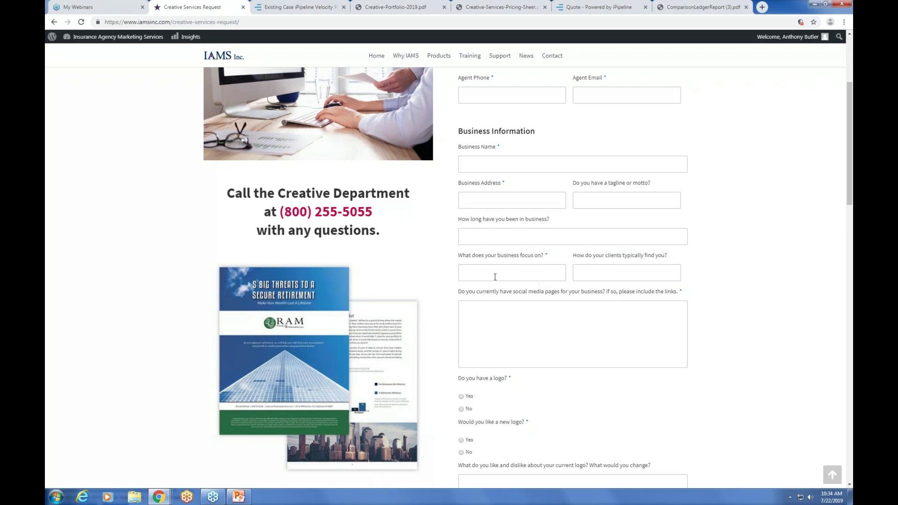
{"action": "scroll", "coordinate": [473, 275], "scroll_direction": "down", "scroll_amount": 4}
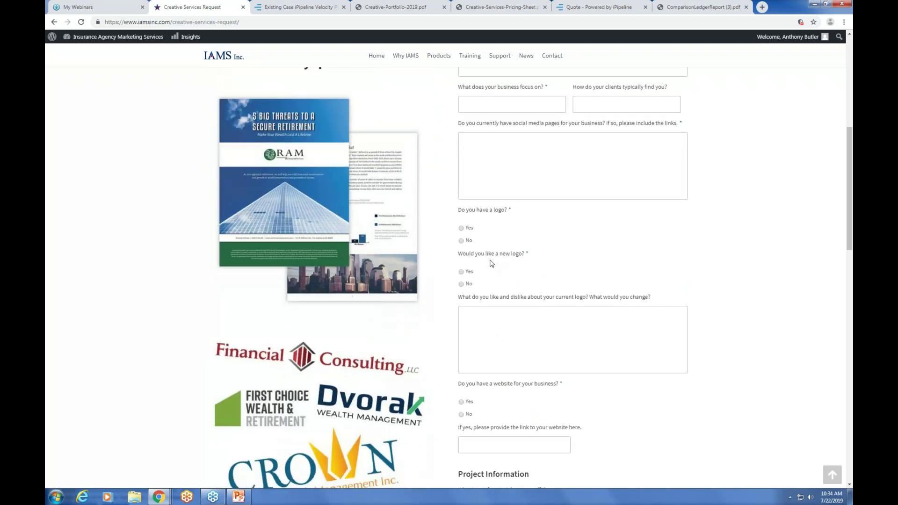
{"action": "scroll", "coordinate": [492, 258], "scroll_direction": "down", "scroll_amount": 2}
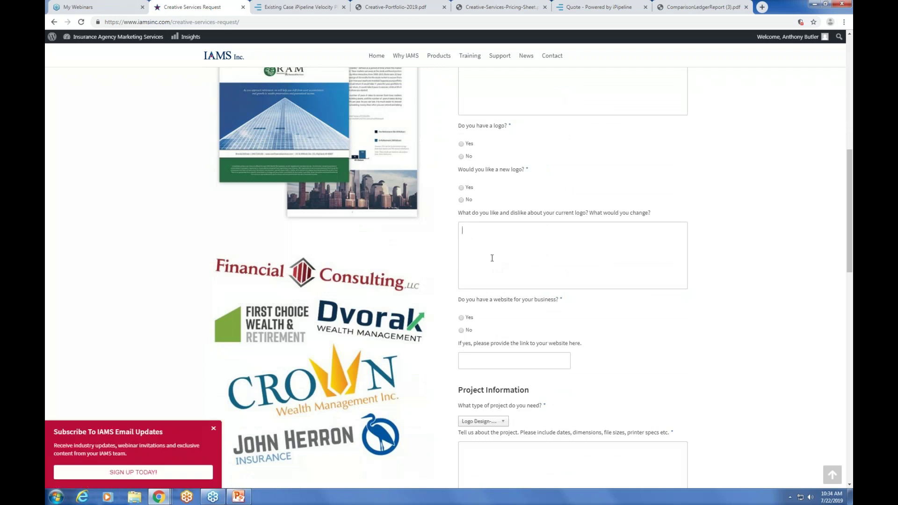
{"action": "scroll", "coordinate": [492, 258], "scroll_direction": "down", "scroll_amount": 2}
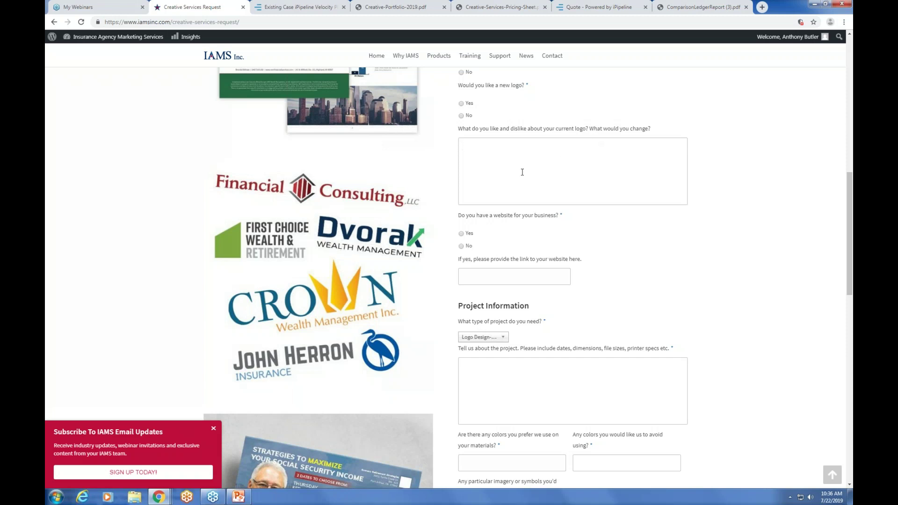
{"action": "scroll", "coordinate": [523, 168], "scroll_direction": "down", "scroll_amount": 1}
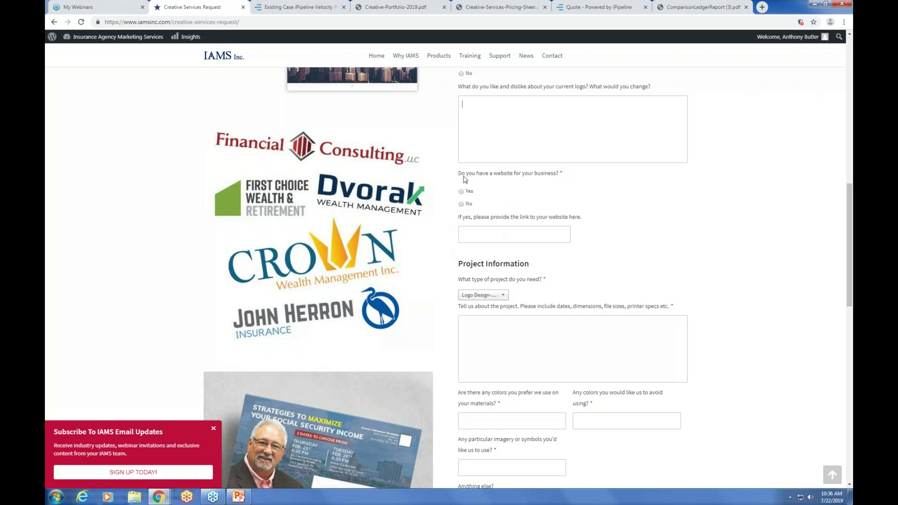
{"action": "scroll", "coordinate": [462, 260], "scroll_direction": "down", "scroll_amount": 2}
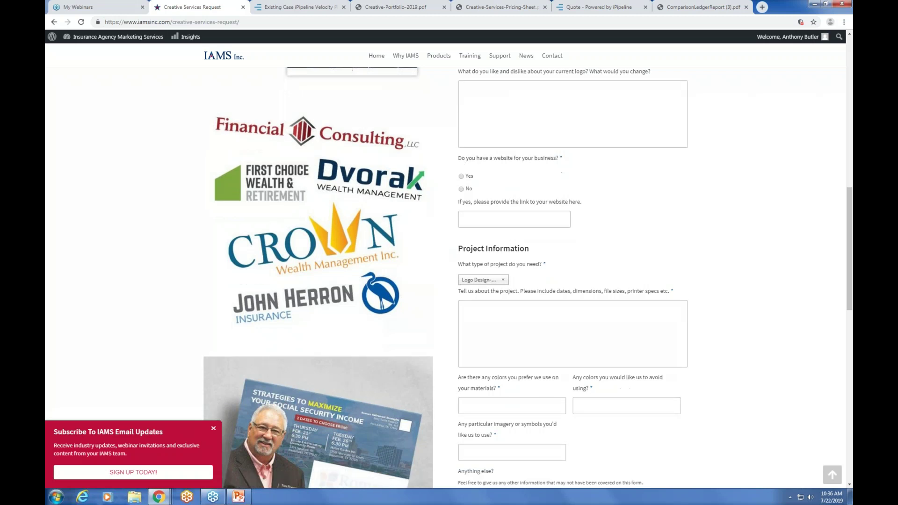
View the project type options, then highlight the project description prompt asking for dates, dimensions, file sizes and printer specs
{"action": "scroll", "coordinate": [468, 262], "scroll_direction": "down", "scroll_amount": 3}
{"action": "left_click", "coordinate": [500, 213]}
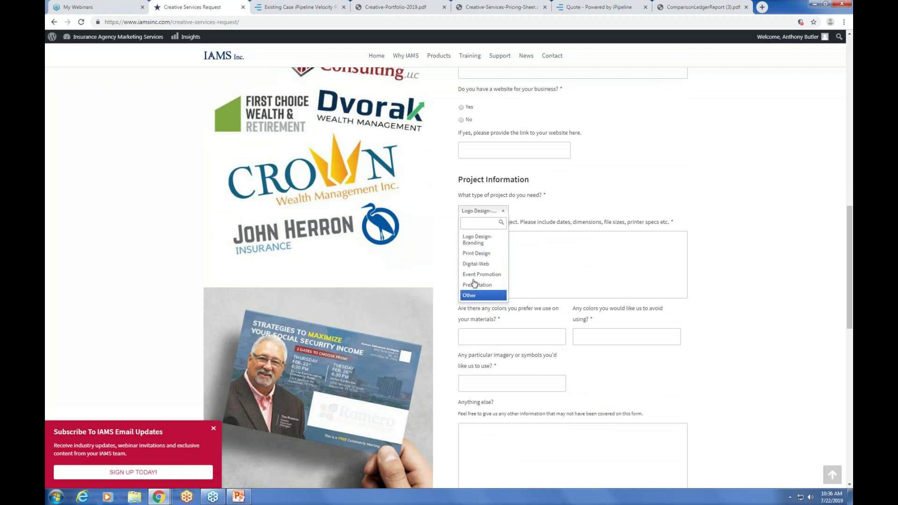
{"action": "left_click", "coordinate": [504, 233]}
{"action": "left_click_drag", "start_coordinate": [557, 224], "coordinate": [627, 226]}
{"action": "left_click_drag", "start_coordinate": [627, 224], "coordinate": [667, 226]}
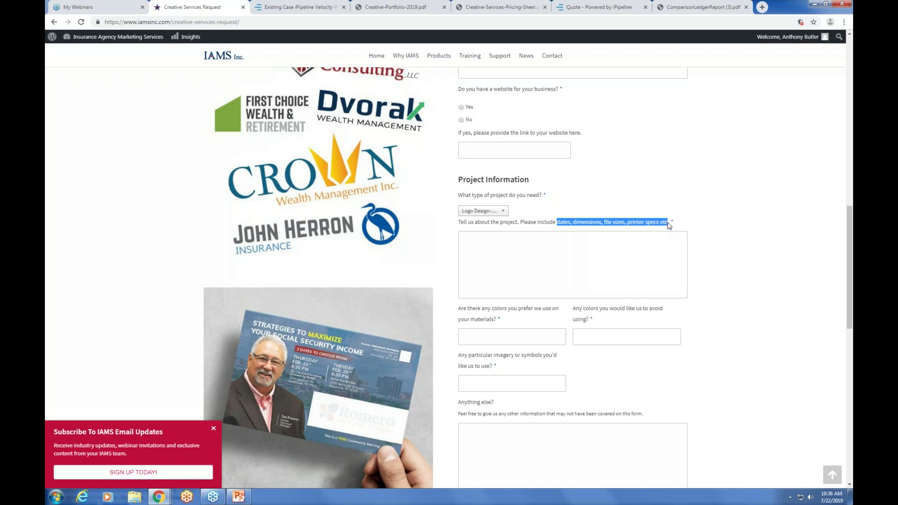
{"action": "left_click", "coordinate": [673, 219]}
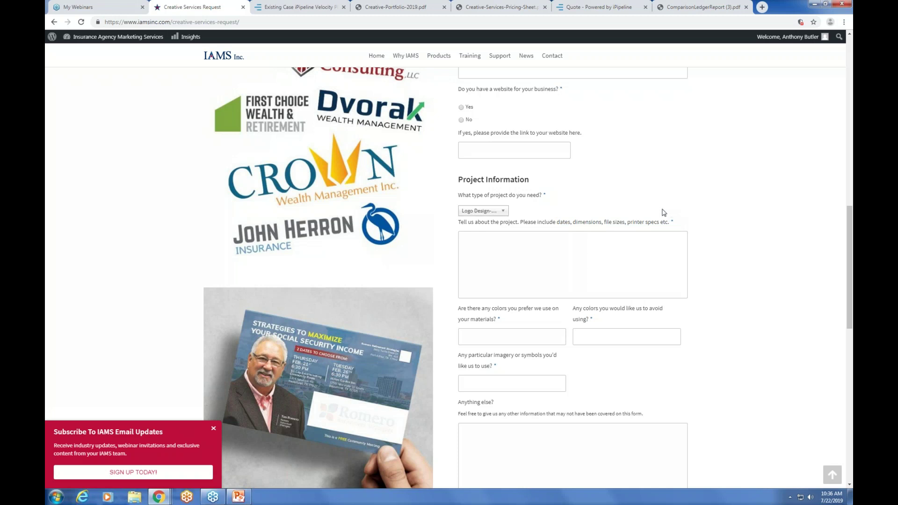
{"action": "triple_click", "coordinate": [653, 224]}
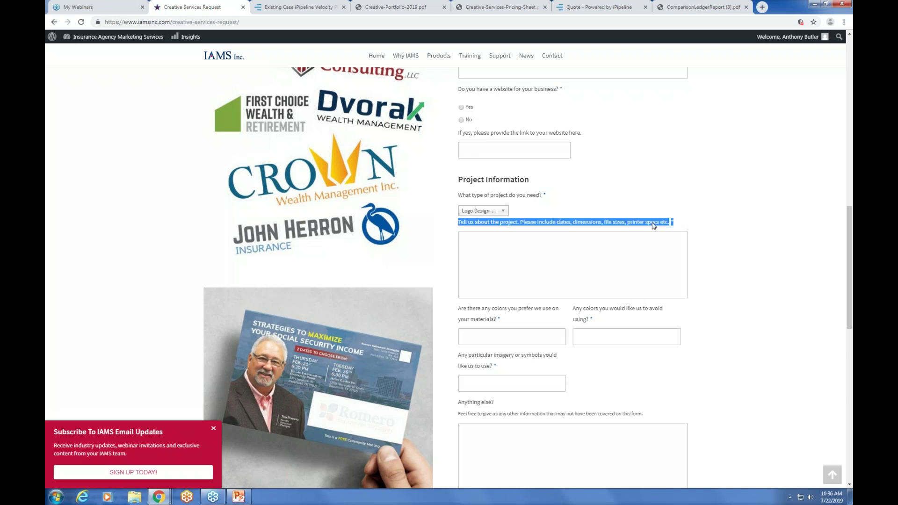
{"action": "left_click", "coordinate": [638, 227]}
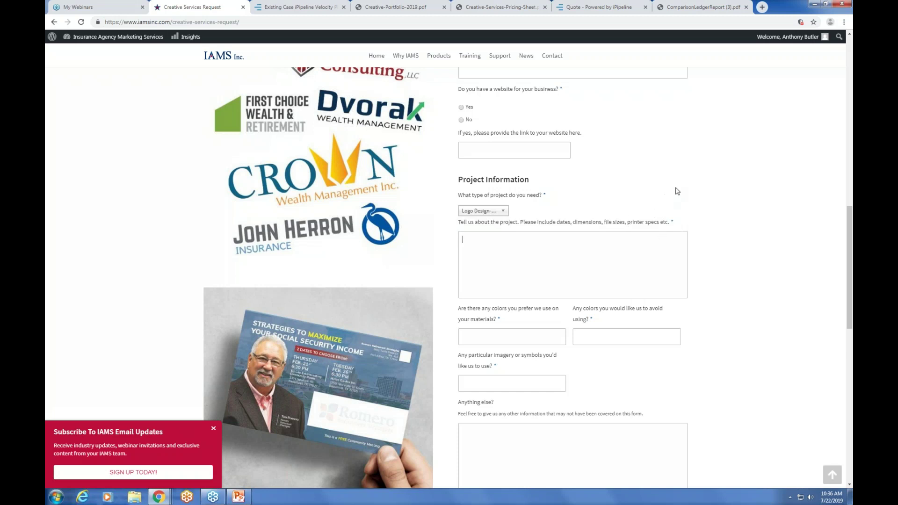
Examine the form's color, imagery and Anything else fields through to Submit Request, then return to its beginning
{"action": "scroll", "coordinate": [678, 191], "scroll_direction": "down", "scroll_amount": 1}
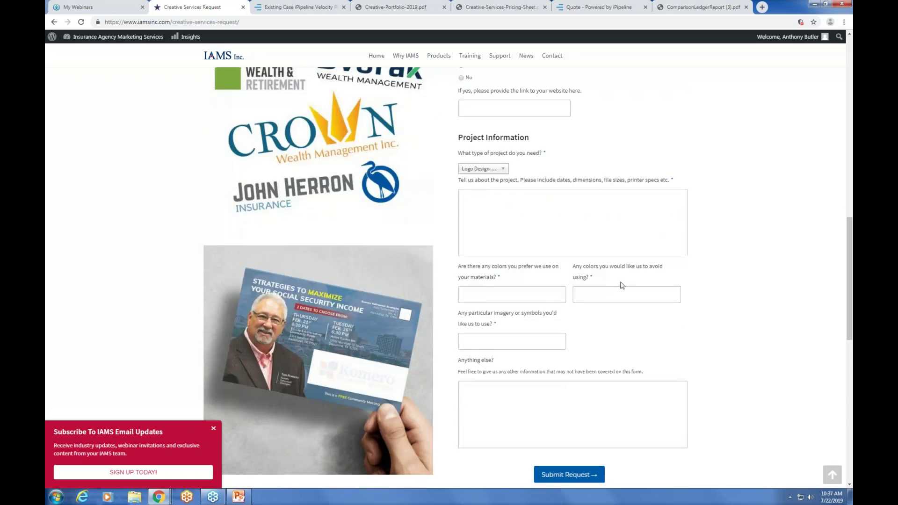
{"action": "scroll", "coordinate": [622, 285], "scroll_direction": "down", "scroll_amount": 1}
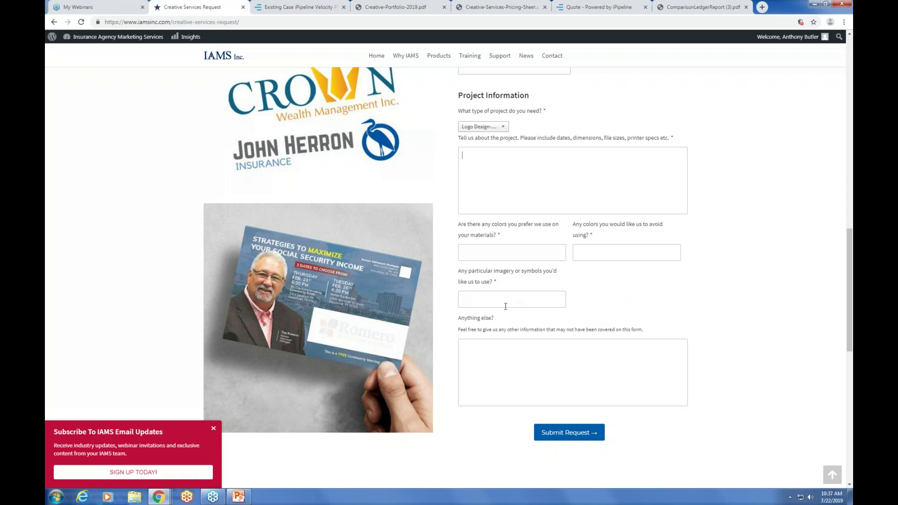
{"action": "left_click", "coordinate": [468, 355]}
{"action": "scroll", "coordinate": [582, 356], "scroll_direction": "down", "scroll_amount": 2}
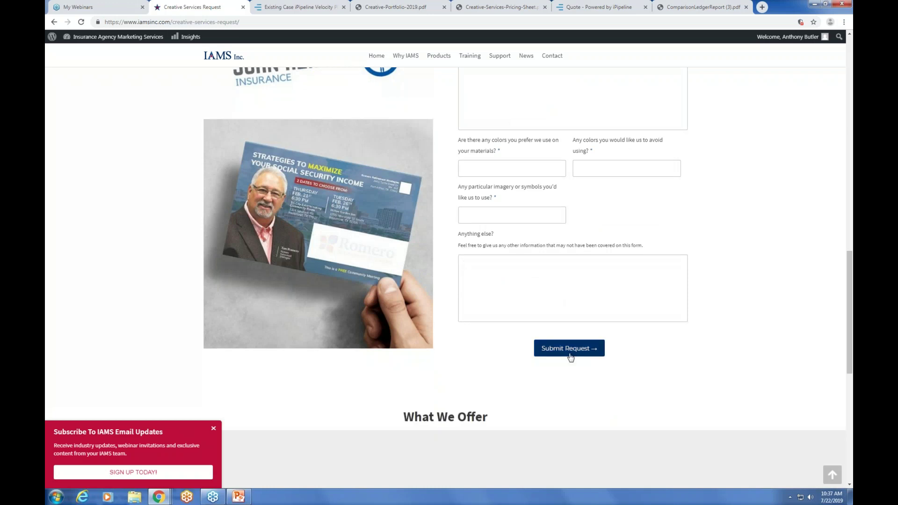
{"action": "scroll", "coordinate": [571, 358], "scroll_direction": "down", "scroll_amount": 1}
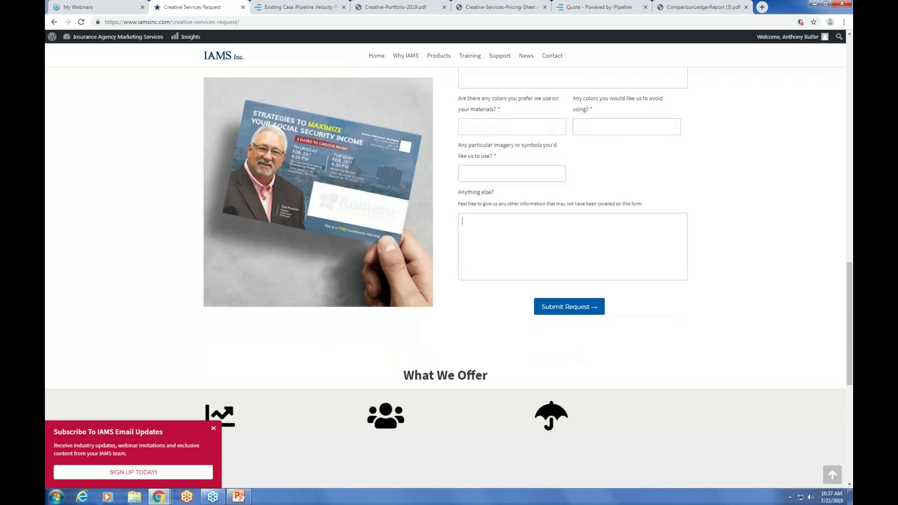
{"action": "scroll", "coordinate": [571, 281], "scroll_direction": "up", "scroll_amount": 3}
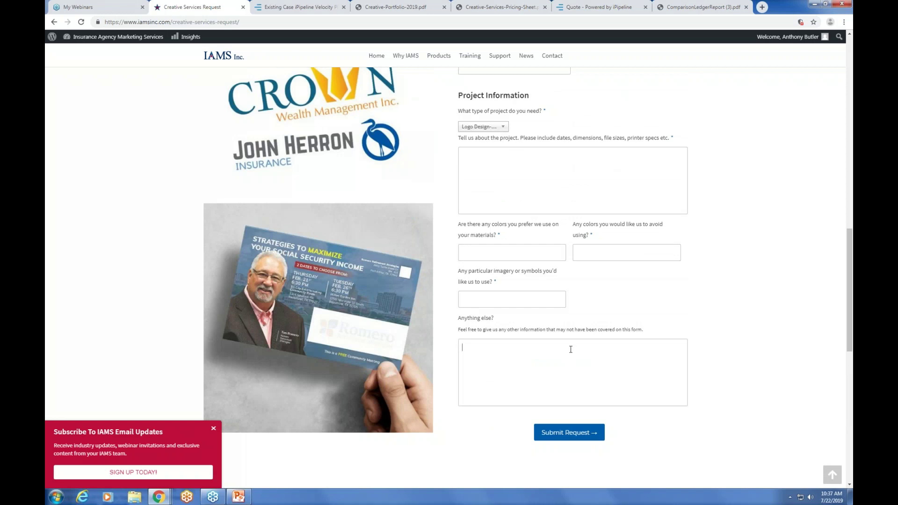
{"action": "scroll", "coordinate": [570, 349], "scroll_direction": "up", "scroll_amount": 10}
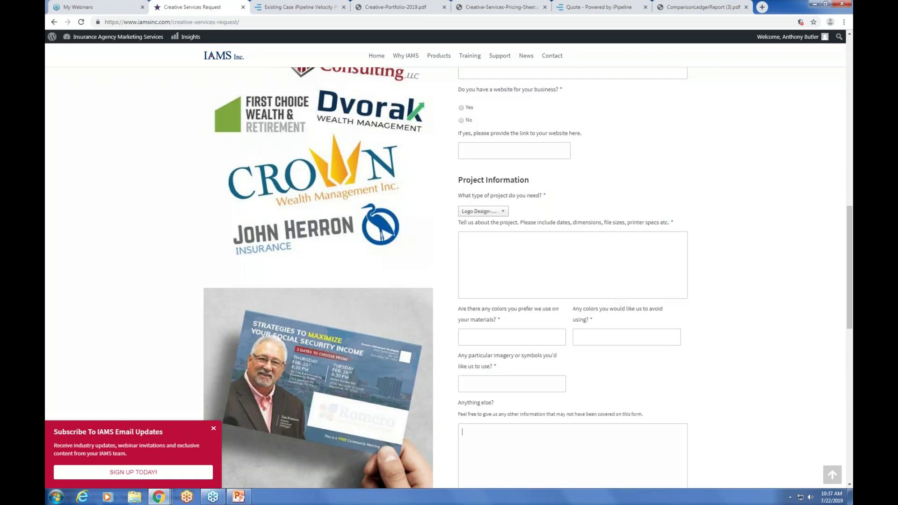
{"action": "scroll", "coordinate": [571, 350], "scroll_direction": "up", "scroll_amount": 5}
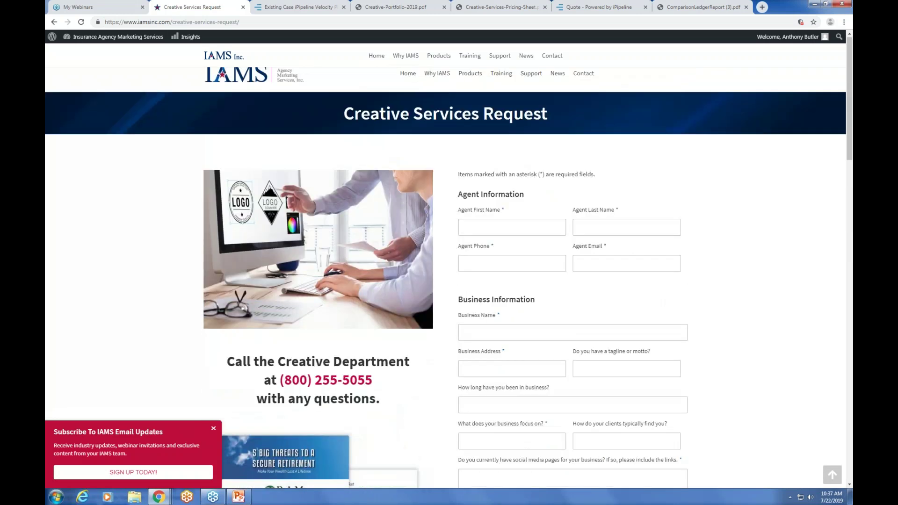
Go back to the Creative Solutions page and open the IAMS Turnkey Solutions library below Payment Options
{"action": "left_click", "coordinate": [54, 22]}
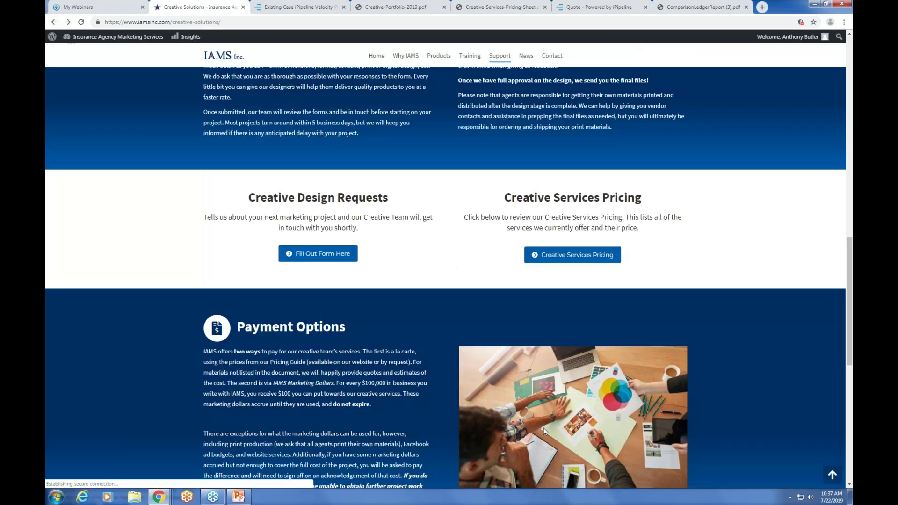
{"action": "scroll", "coordinate": [545, 433], "scroll_direction": "down", "scroll_amount": 5}
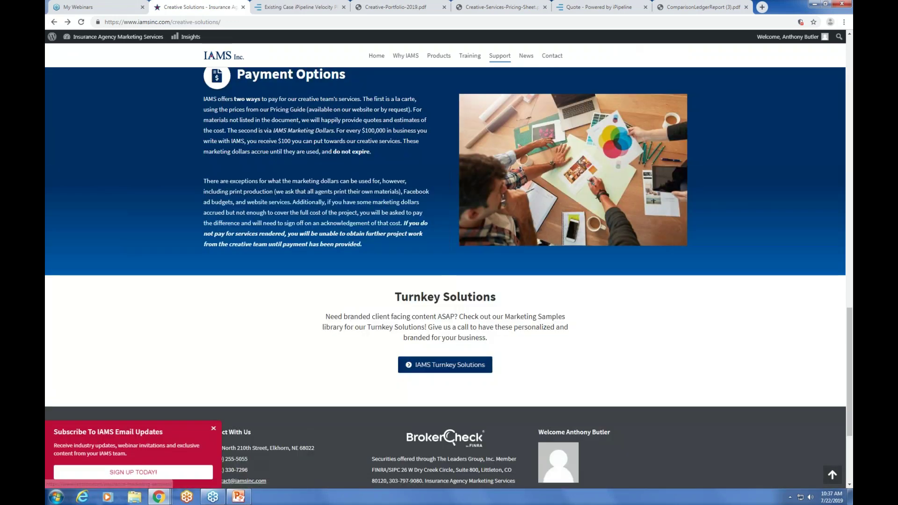
{"action": "left_click", "coordinate": [445, 364]}
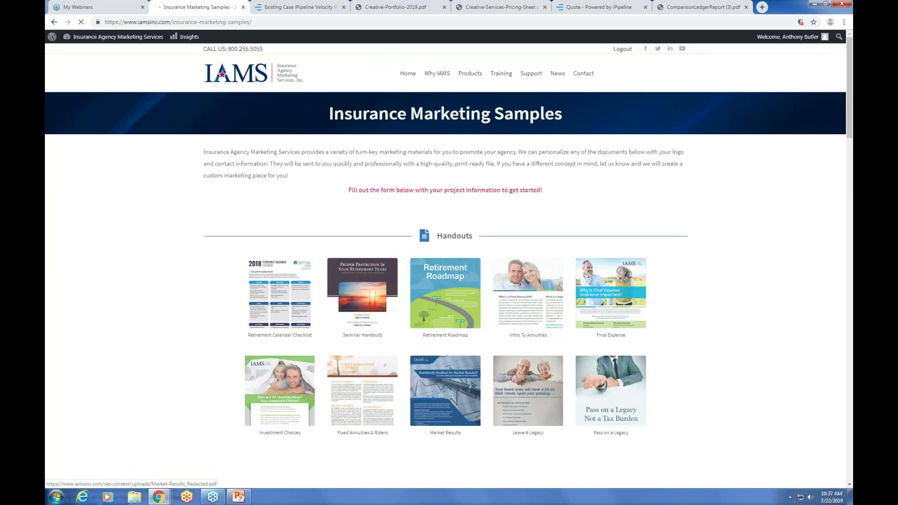
Browse the Insurance Marketing Samples page's handouts, newsletters, brochures, and postcards and mail pieces
{"action": "scroll", "coordinate": [670, 279], "scroll_direction": "down", "scroll_amount": 1}
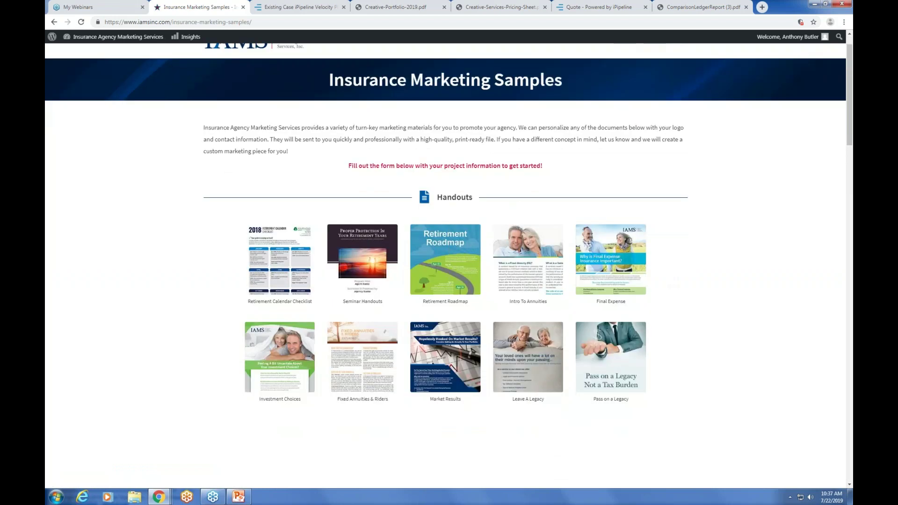
{"action": "scroll", "coordinate": [608, 291], "scroll_direction": "down", "scroll_amount": 1}
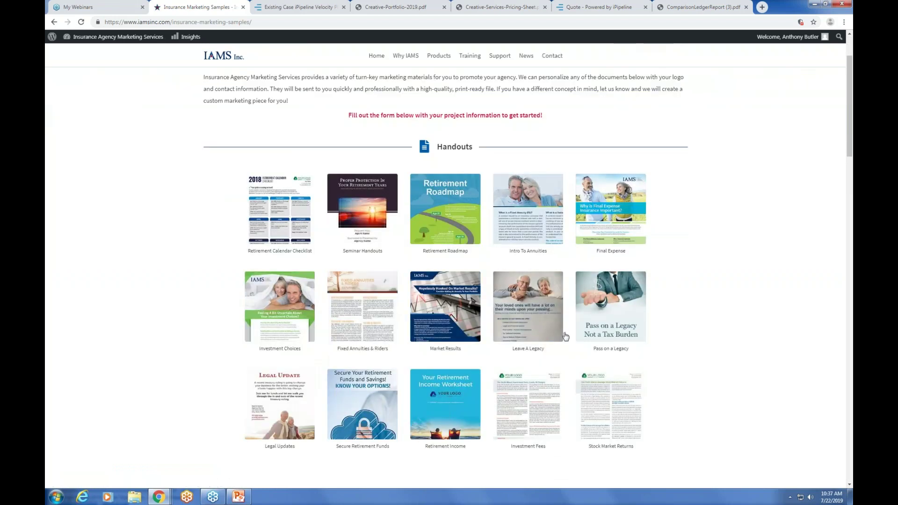
{"action": "scroll", "coordinate": [566, 336], "scroll_direction": "down", "scroll_amount": 1}
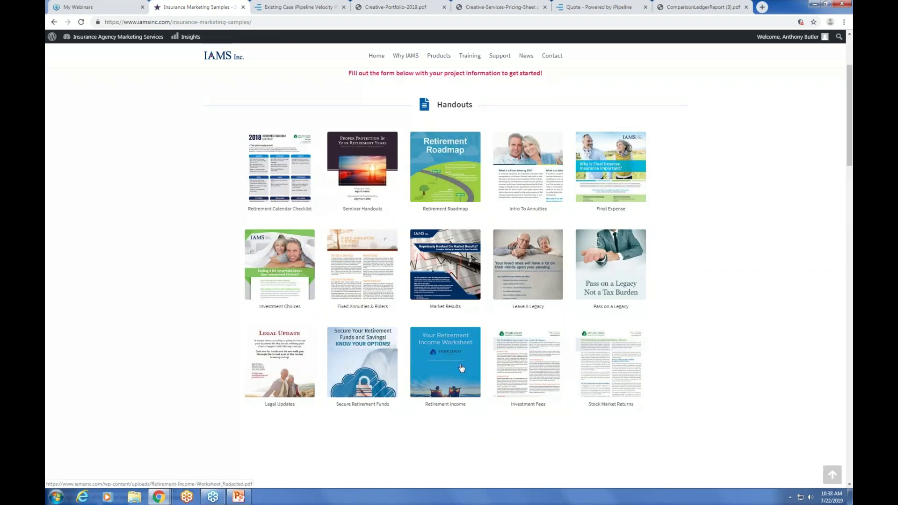
{"action": "scroll", "coordinate": [462, 368], "scroll_direction": "down", "scroll_amount": 3}
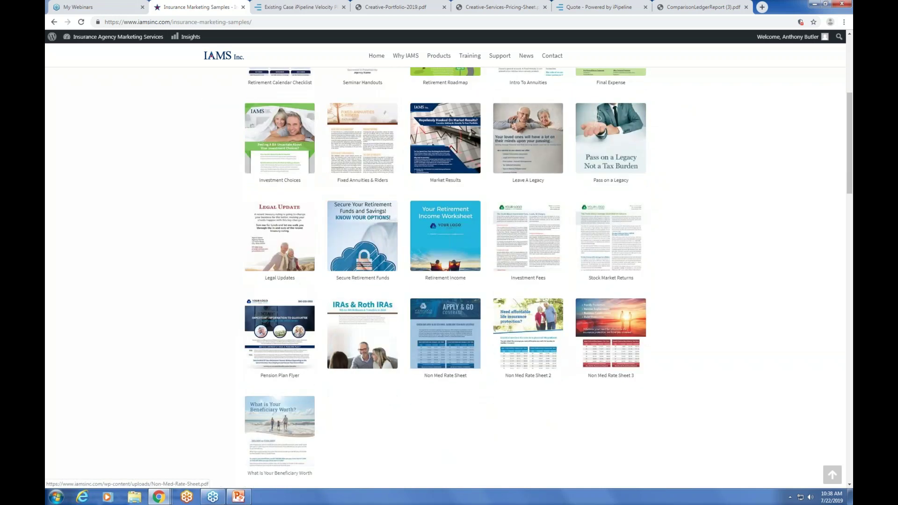
{"action": "scroll", "coordinate": [331, 357], "scroll_direction": "down", "scroll_amount": 2}
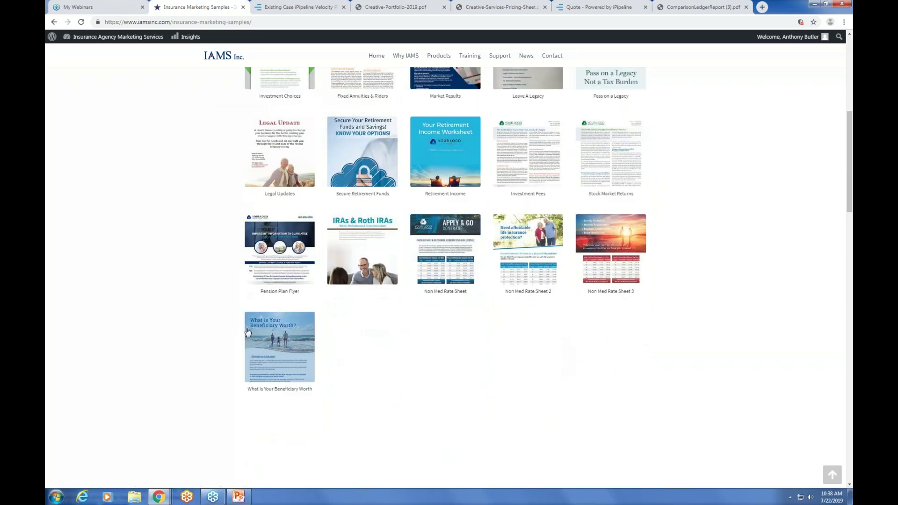
{"action": "scroll", "coordinate": [248, 332], "scroll_direction": "down", "scroll_amount": 3}
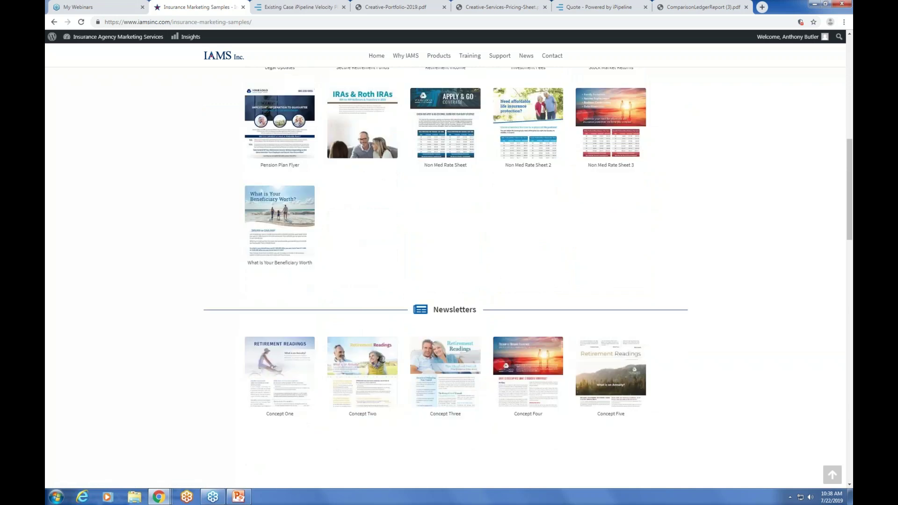
{"action": "scroll", "coordinate": [236, 332], "scroll_direction": "down", "scroll_amount": 3}
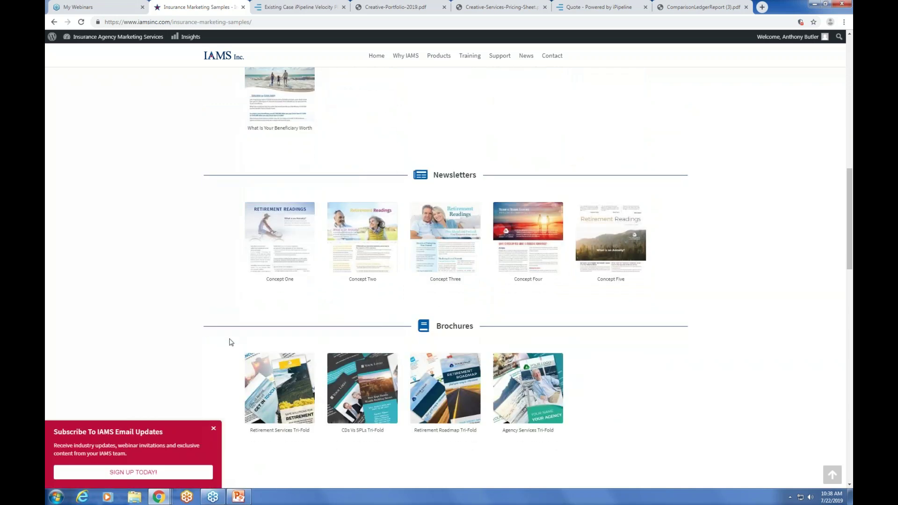
{"action": "scroll", "coordinate": [231, 342], "scroll_direction": "down", "scroll_amount": 4}
{"action": "scroll", "coordinate": [231, 342], "scroll_direction": "down", "scroll_amount": 2}
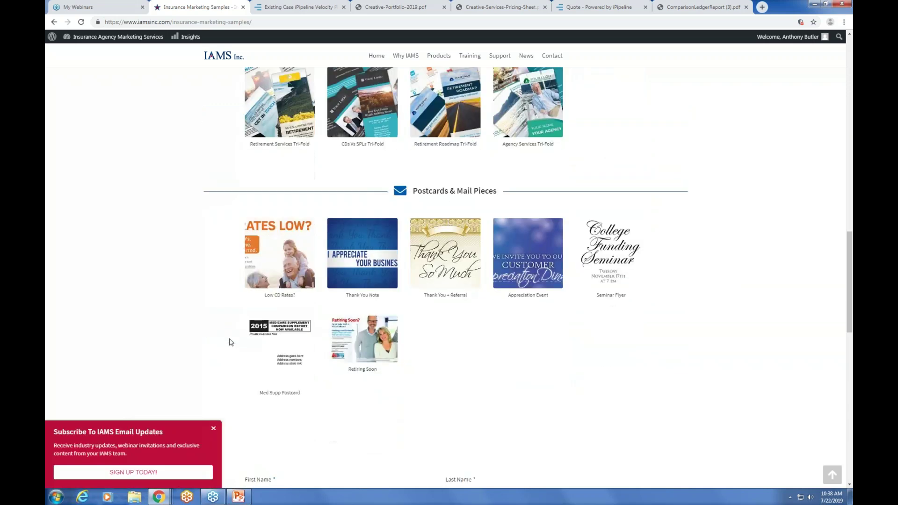
{"action": "scroll", "coordinate": [229, 342], "scroll_direction": "down", "scroll_amount": 2}
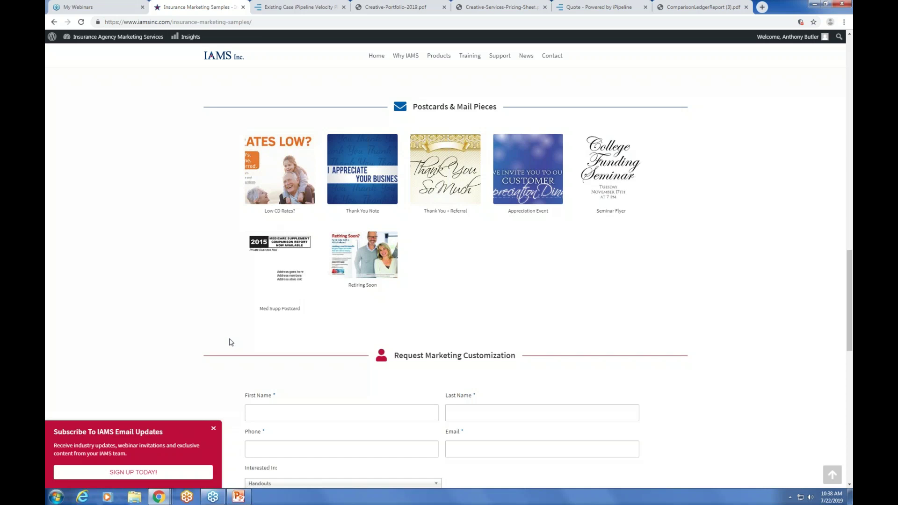
Review the Request Marketing Customization form and continue to the What We Offer section
{"action": "scroll", "coordinate": [231, 342], "scroll_direction": "down", "scroll_amount": 2}
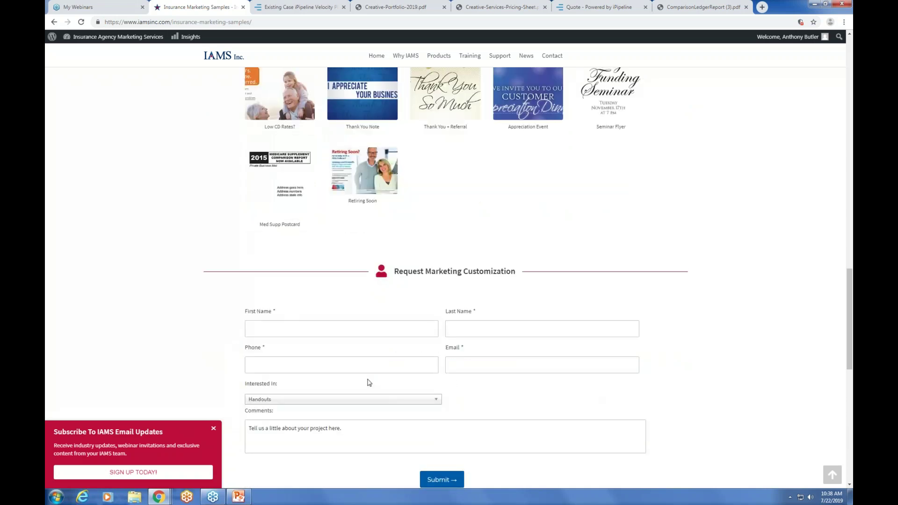
{"action": "scroll", "coordinate": [325, 347], "scroll_direction": "down", "scroll_amount": 2}
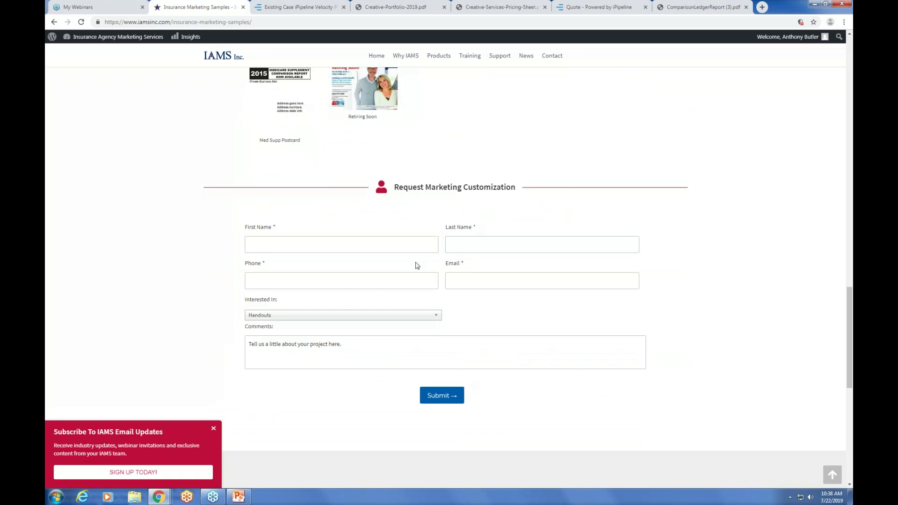
{"action": "scroll", "coordinate": [416, 265], "scroll_direction": "down", "scroll_amount": 2}
{"action": "scroll", "coordinate": [417, 271], "scroll_direction": "down", "scroll_amount": 1}
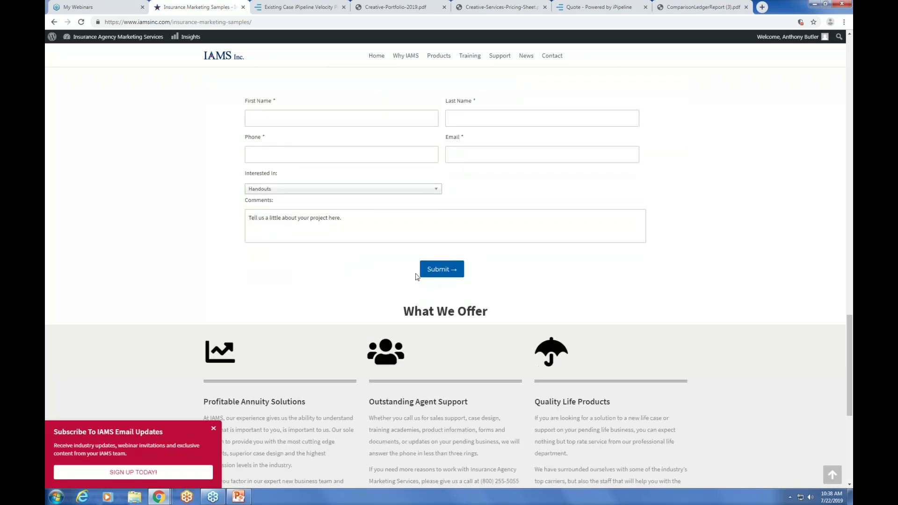
{"action": "scroll", "coordinate": [418, 274], "scroll_direction": "down", "scroll_amount": 2}
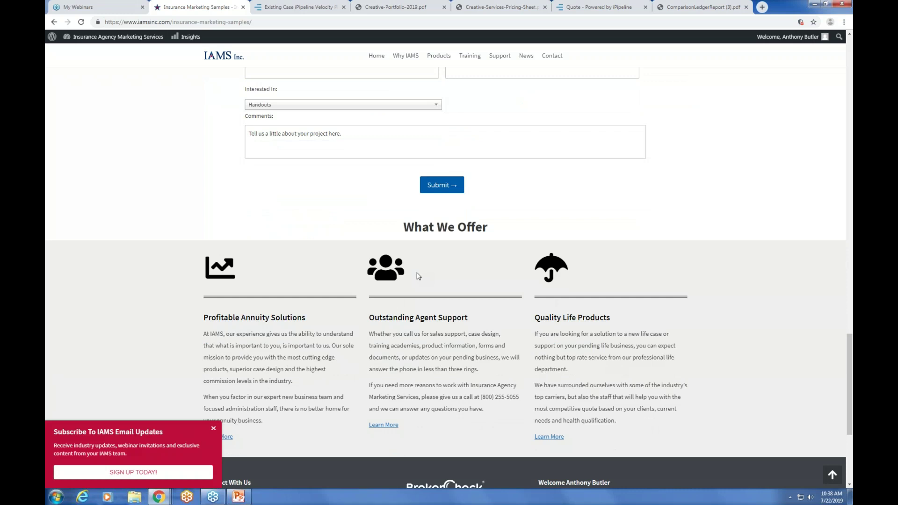